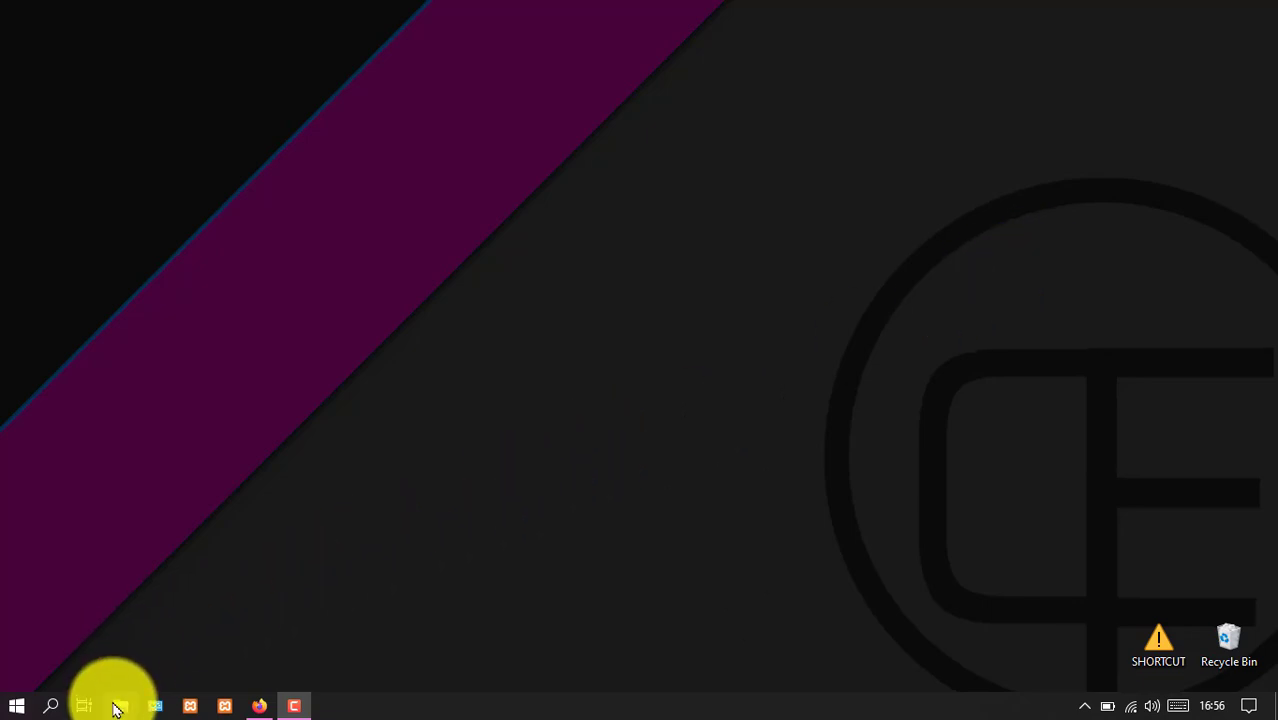
- Open My PC in File Explorer, compare the free space of drives C: and D:, and minimize the window
click(120, 703)
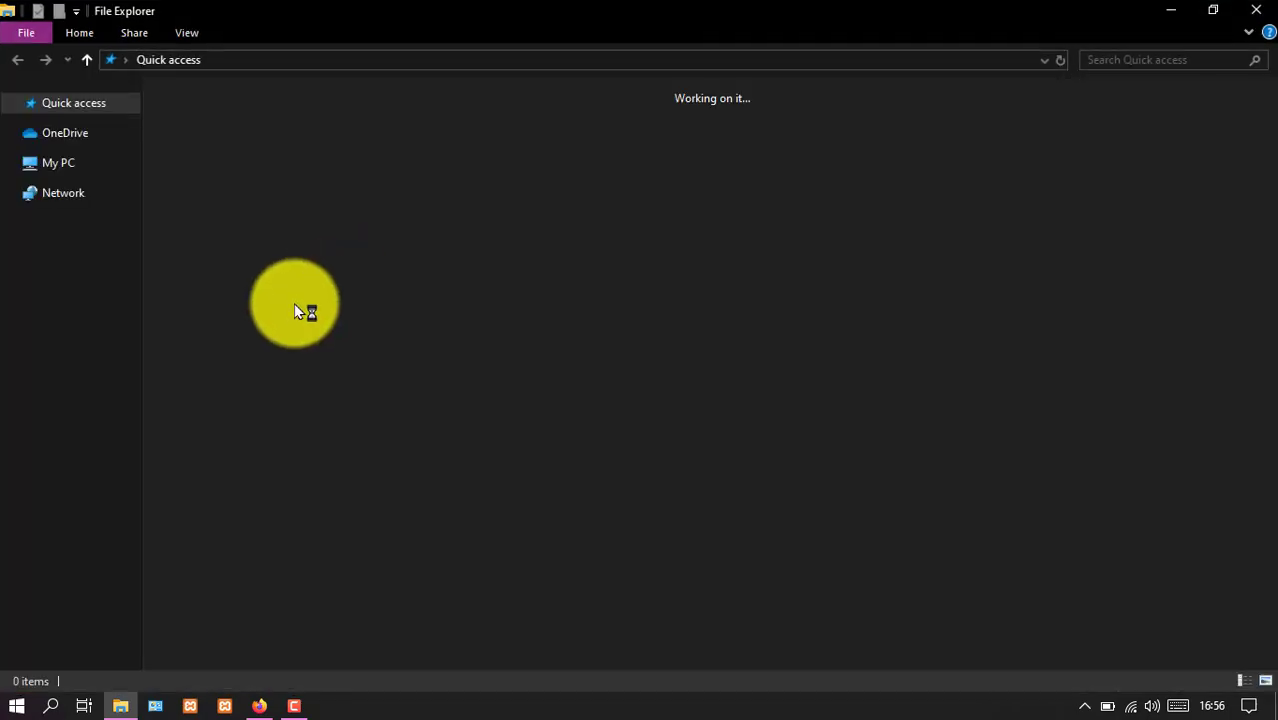
click(62, 162)
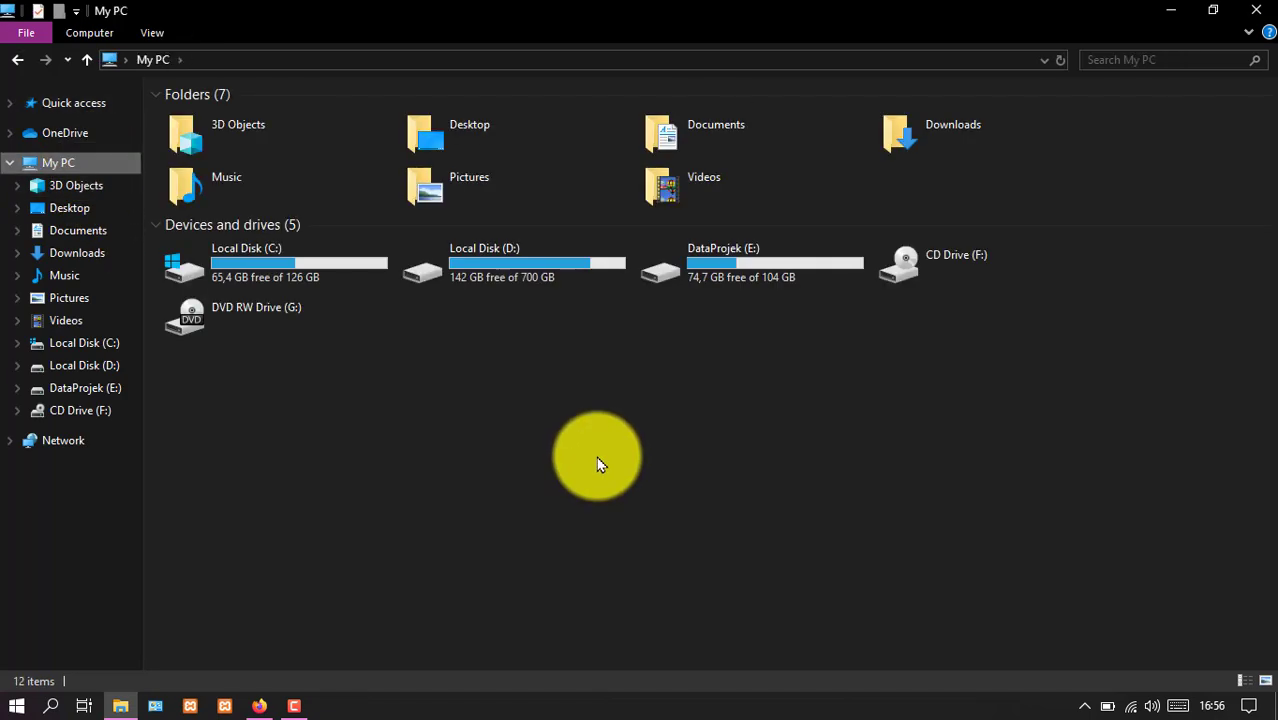
click(251, 256)
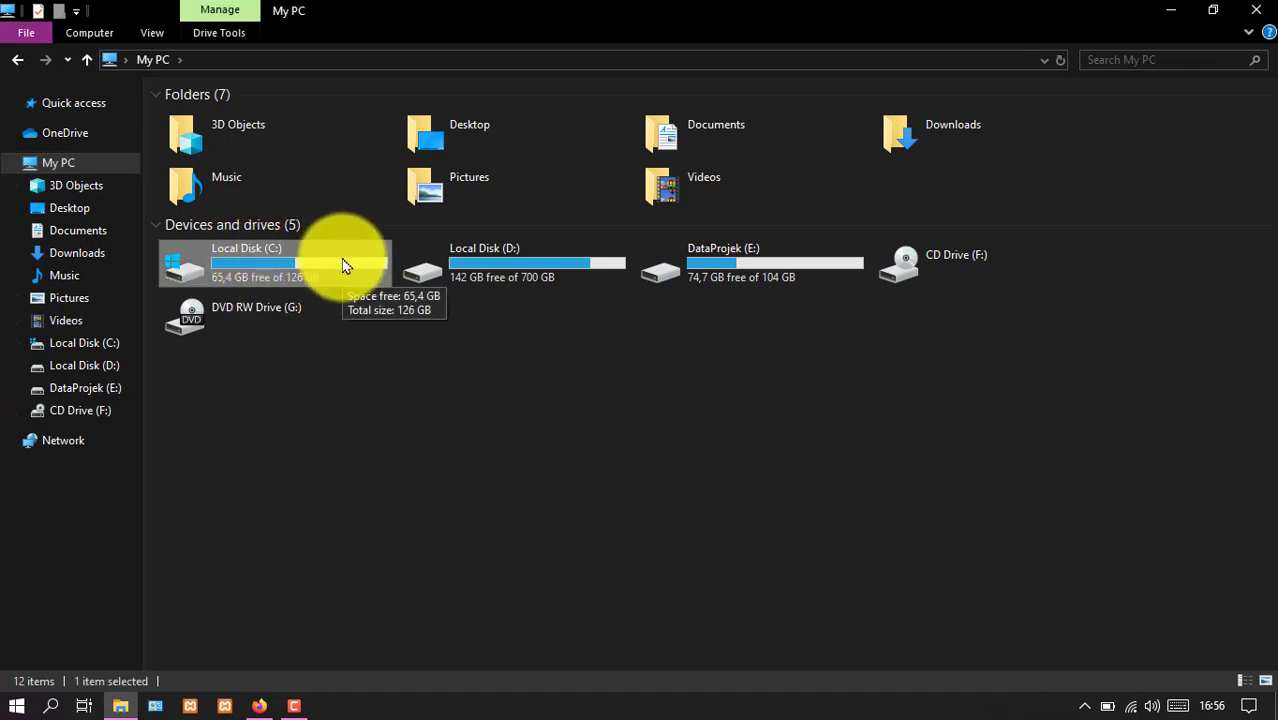
click(456, 394)
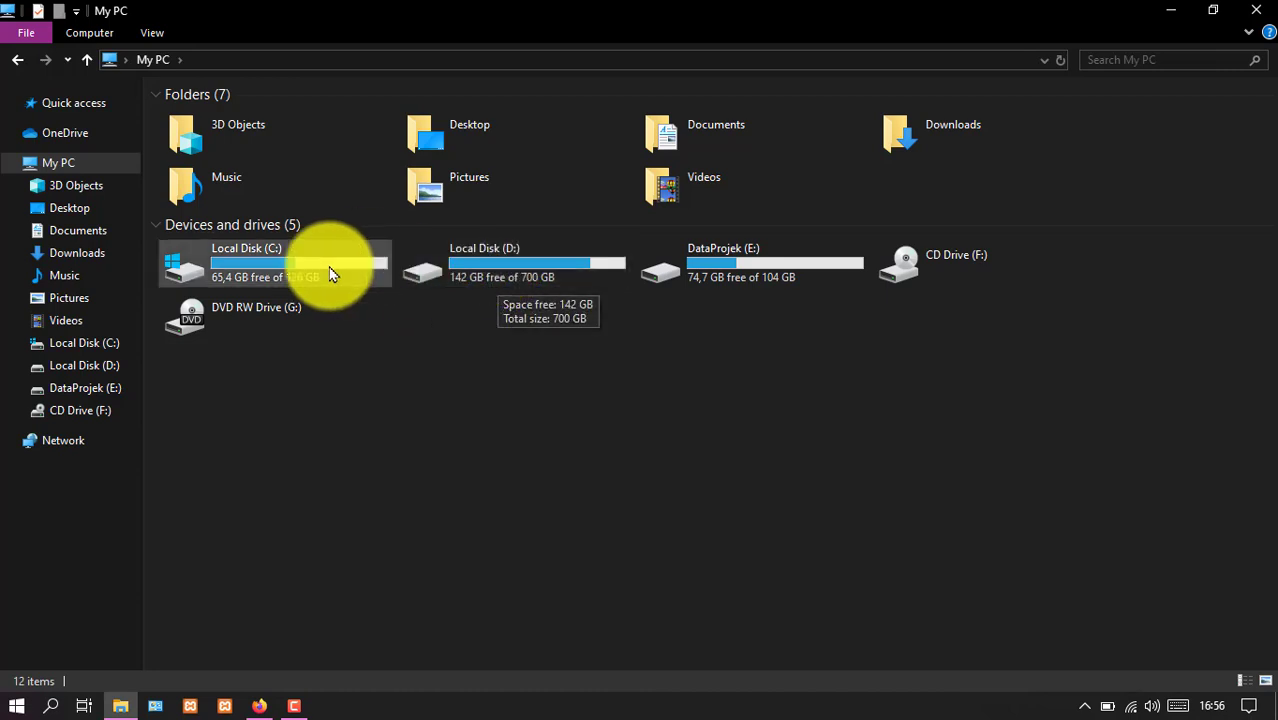
click(505, 274)
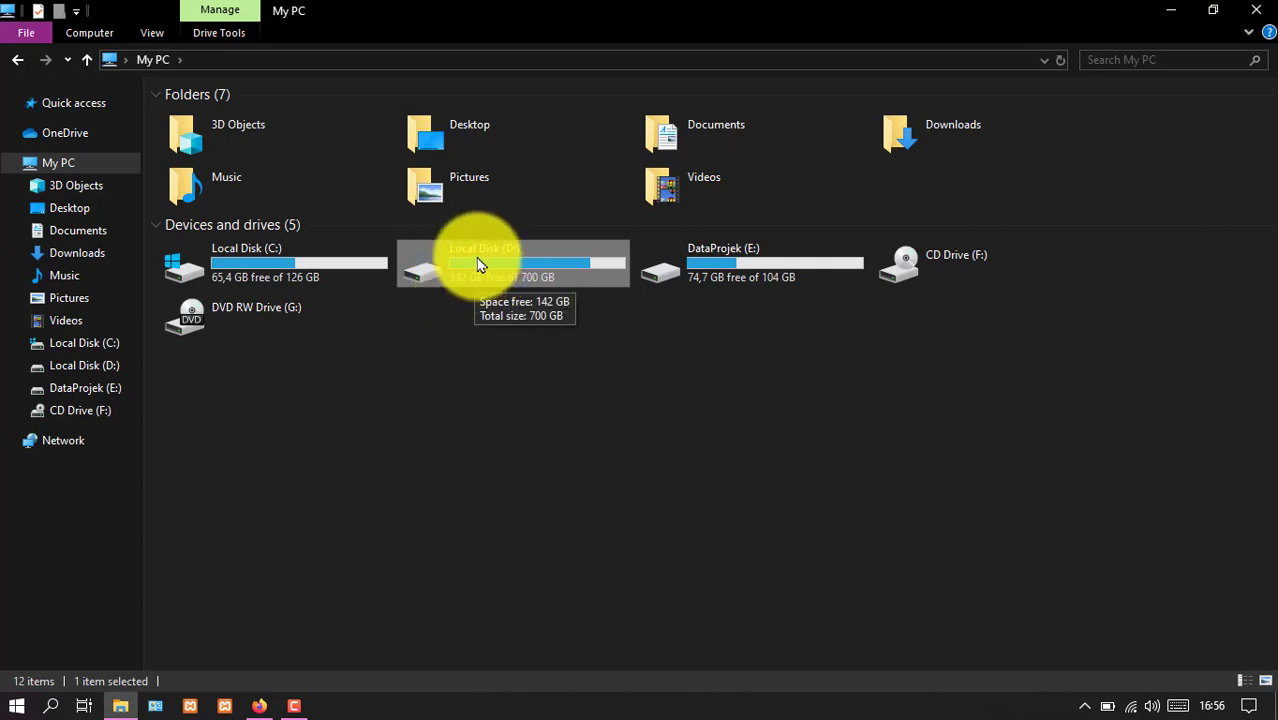
click(312, 265)
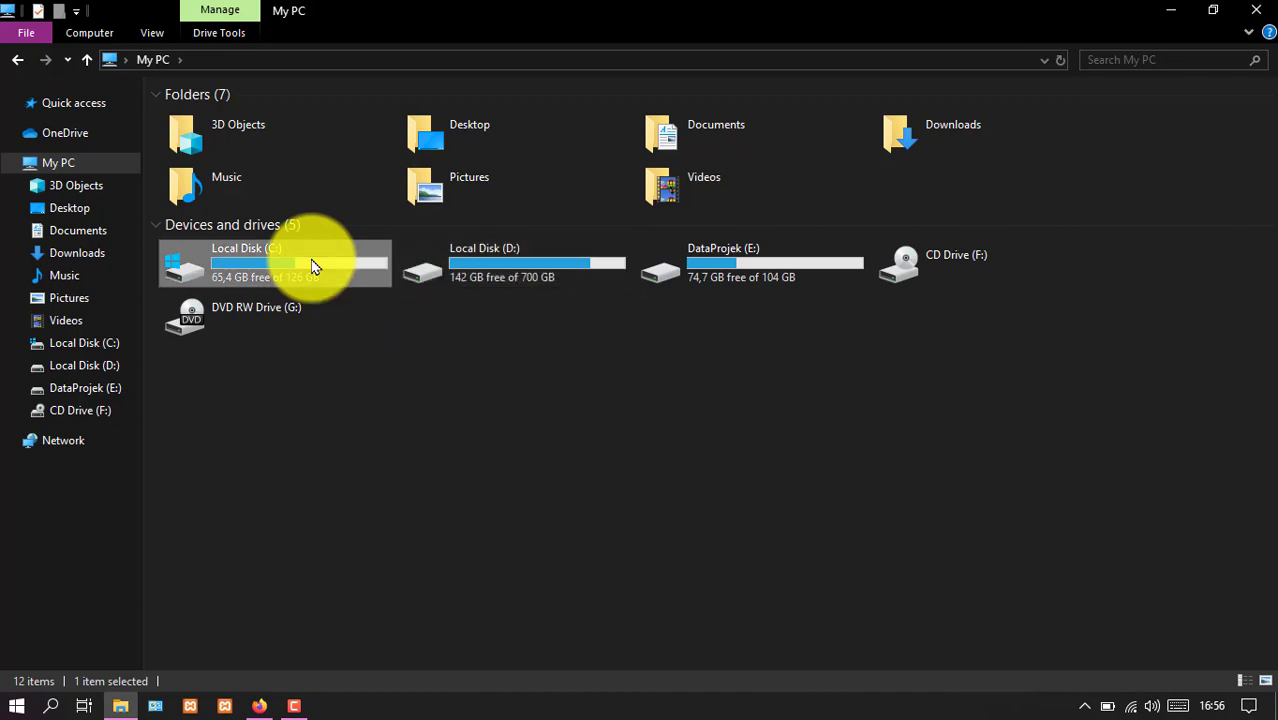
click(576, 557)
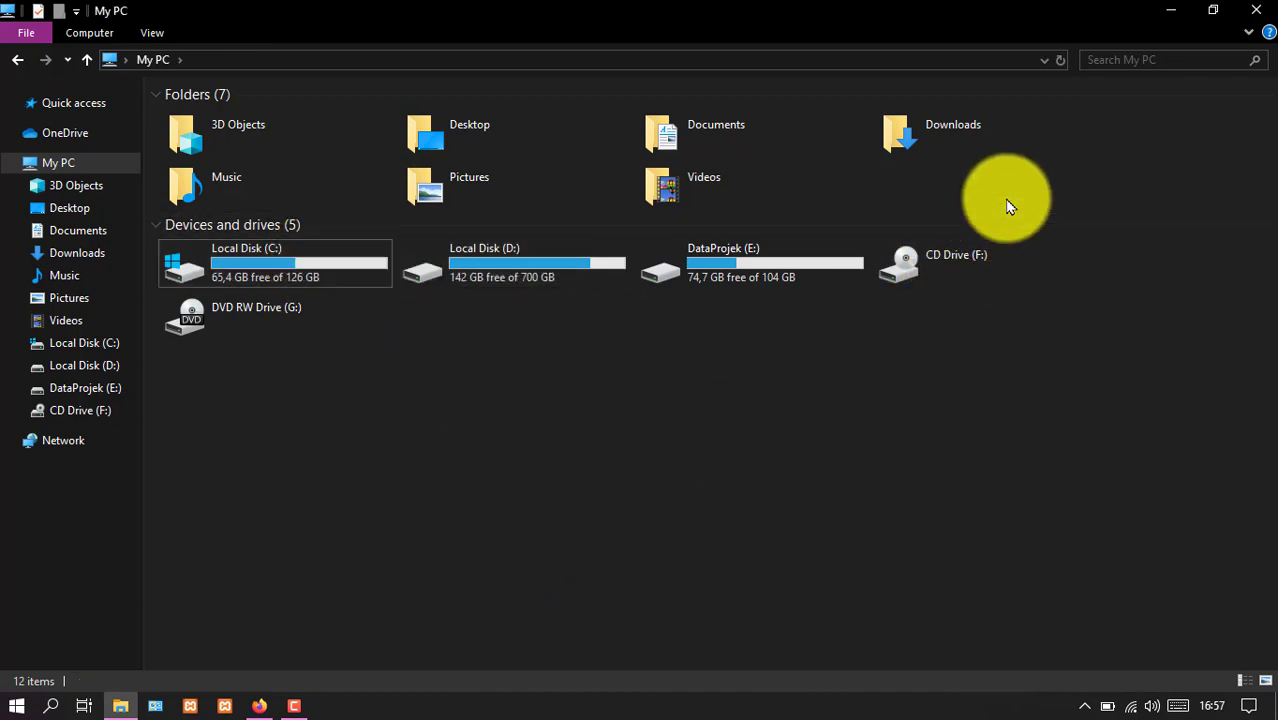
click(1170, 18)
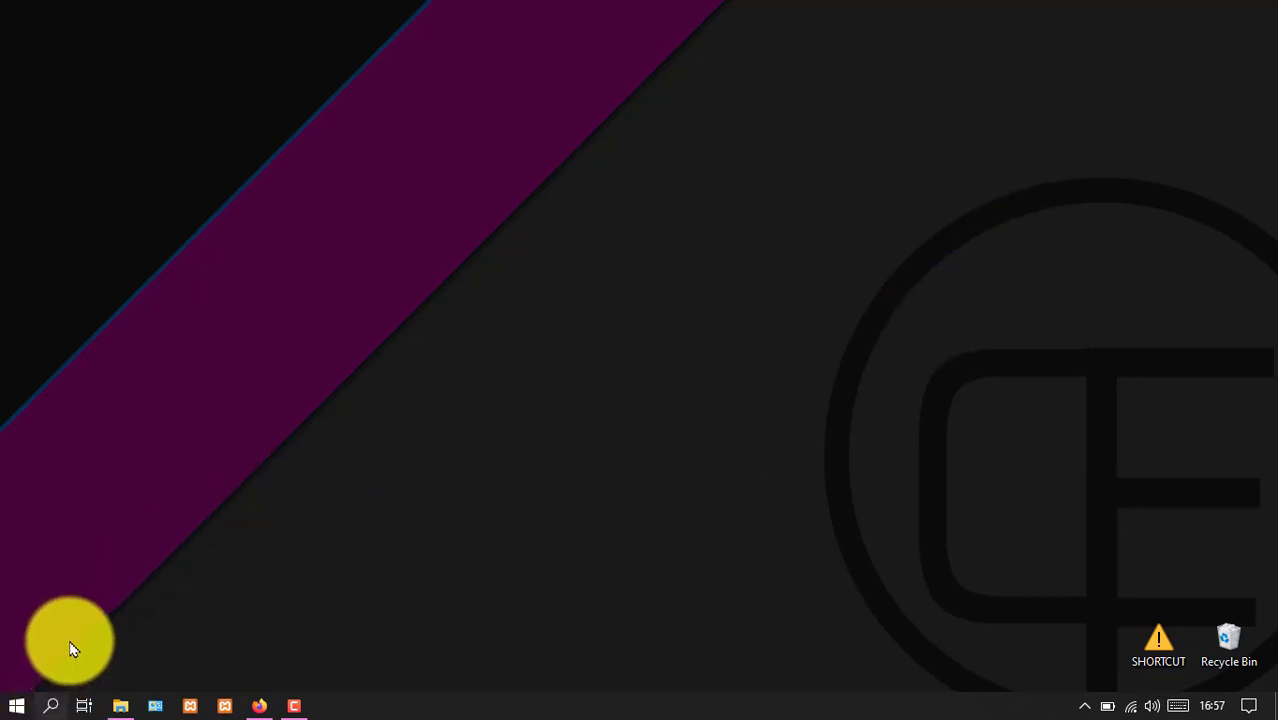
- Open Disk Management via a search for "disk mana", inspect the volume operations offered for D:, and close it
key(super+s)
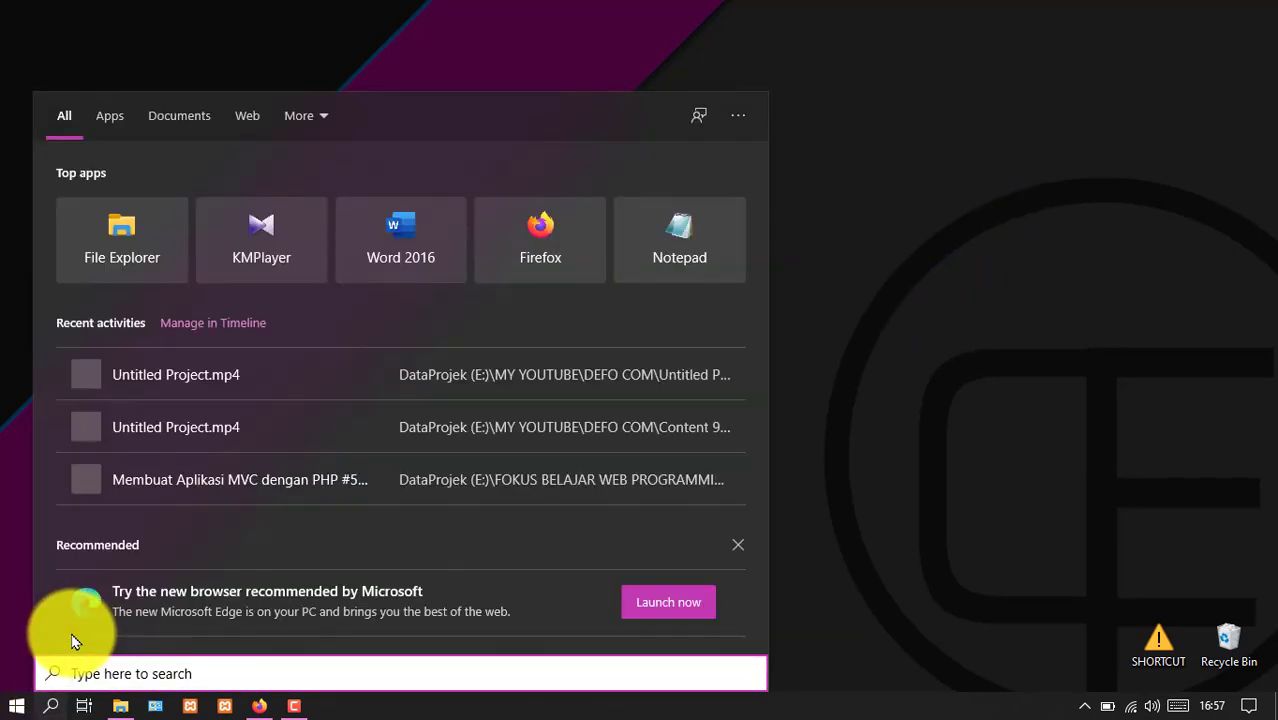
text(disk mana)
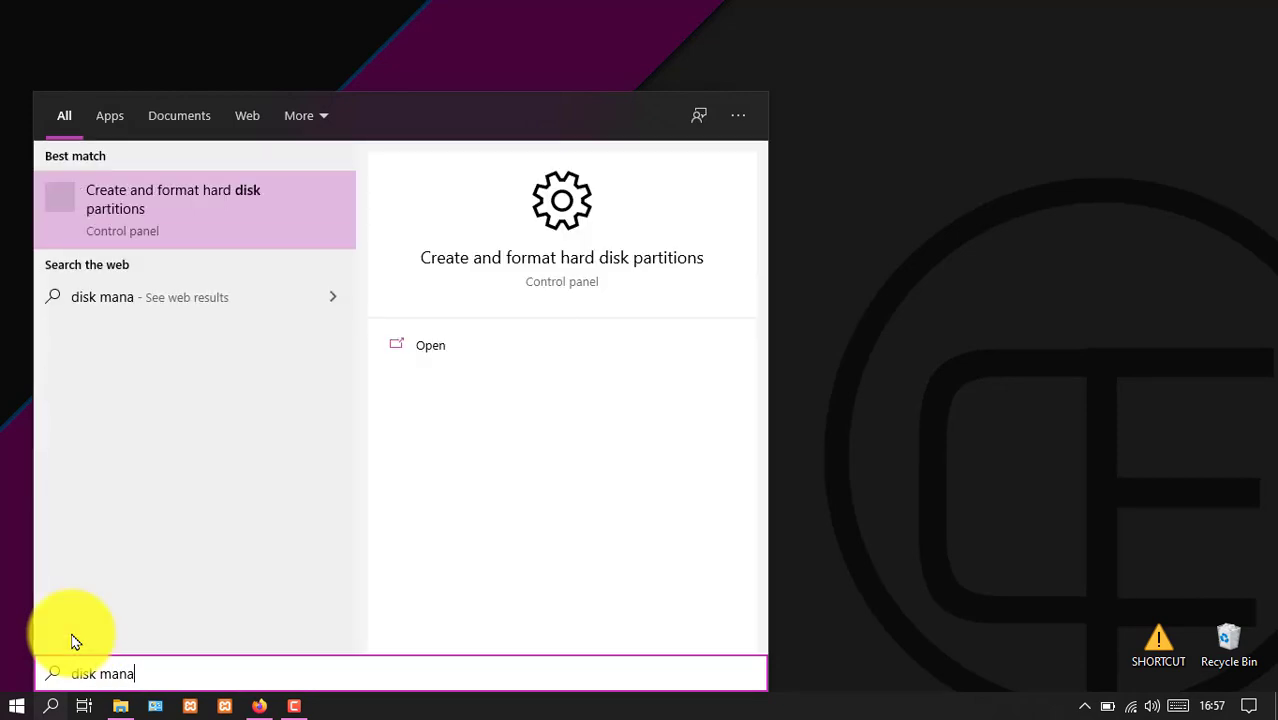
click(342, 228)
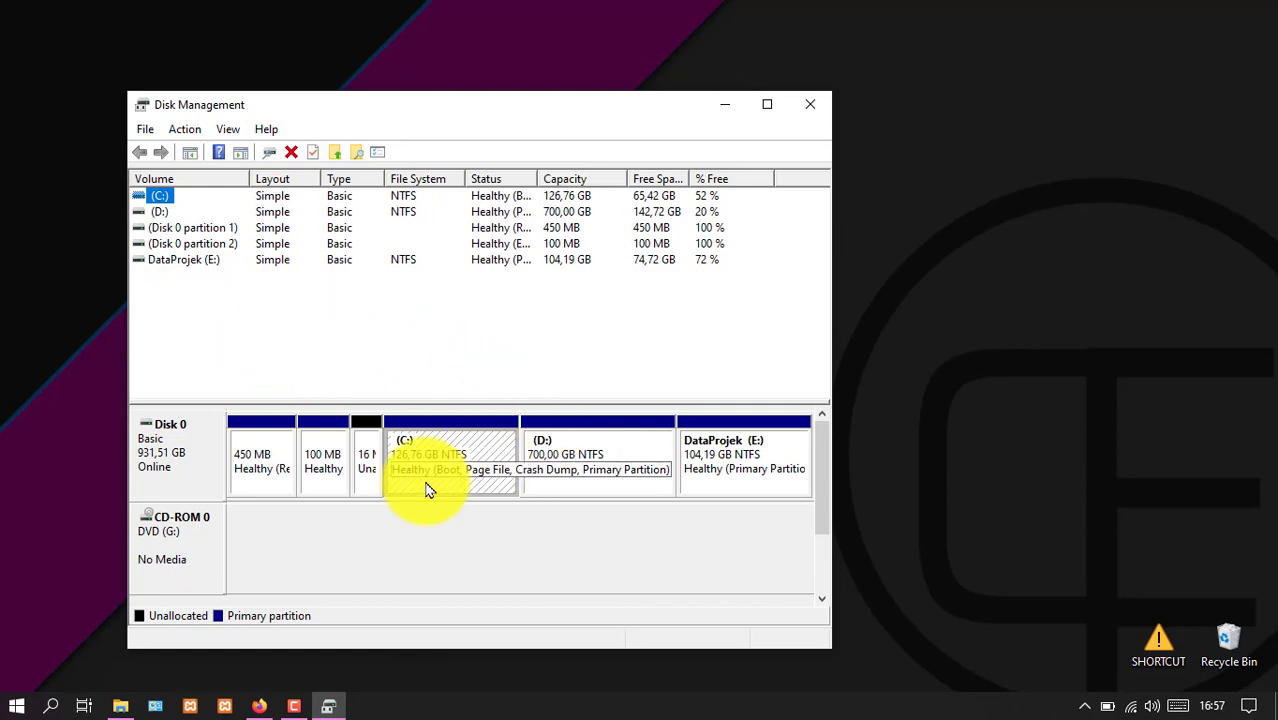
click(562, 471)
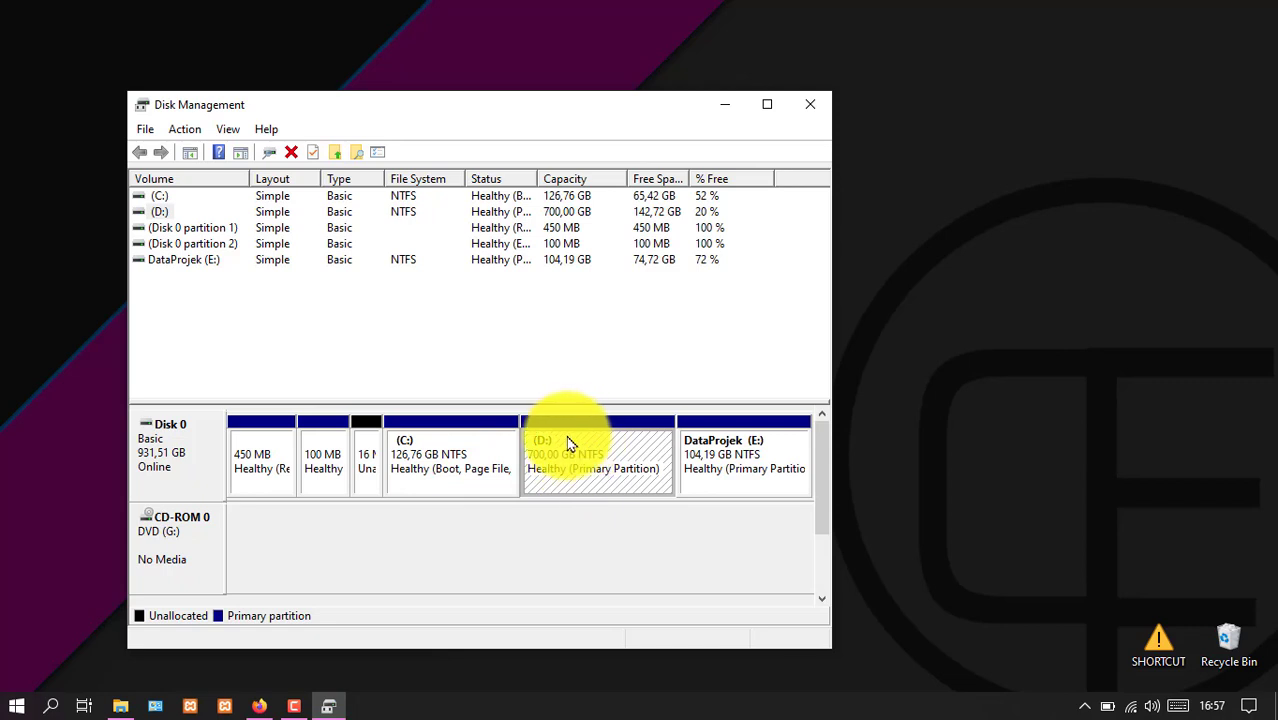
right_click(580, 470)
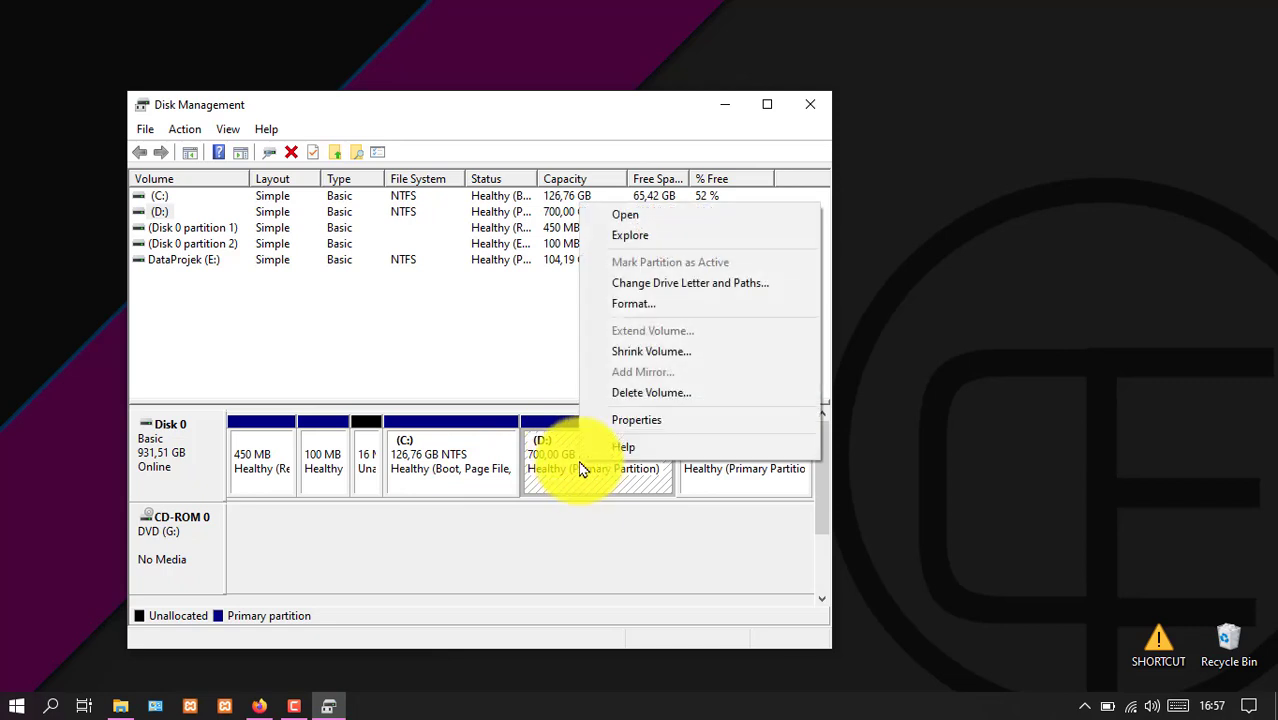
click(516, 390)
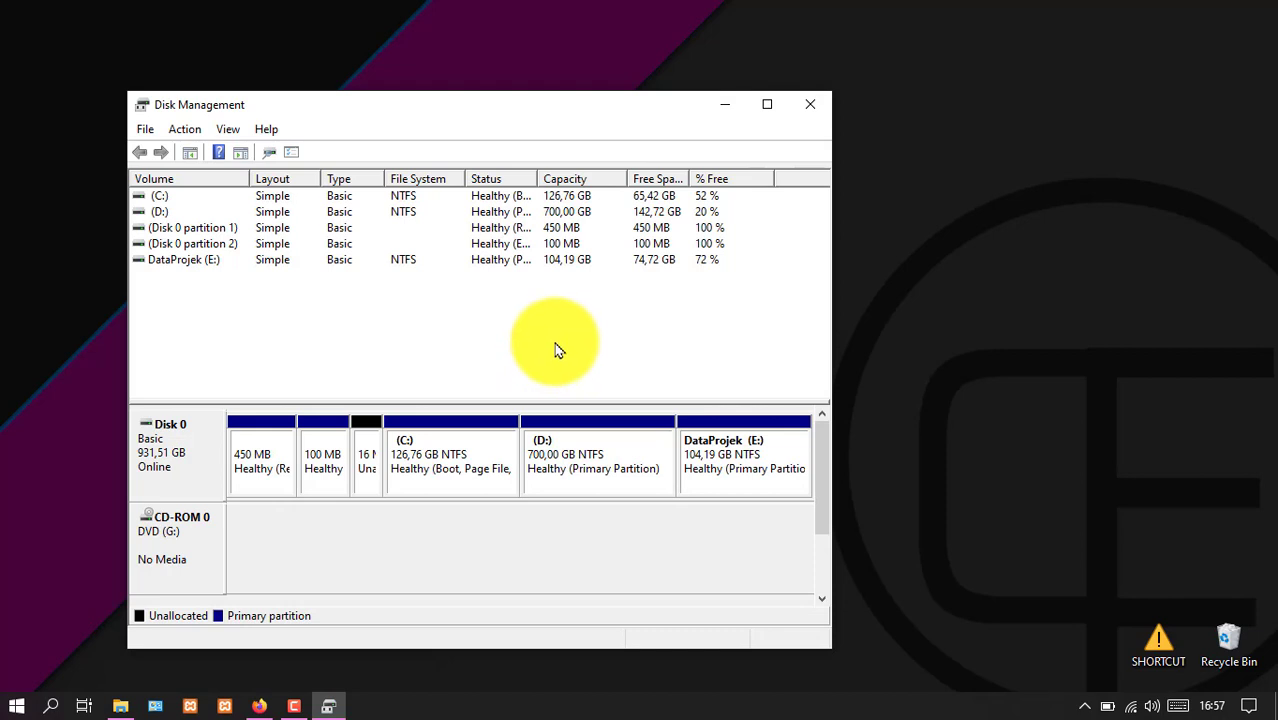
click(809, 105)
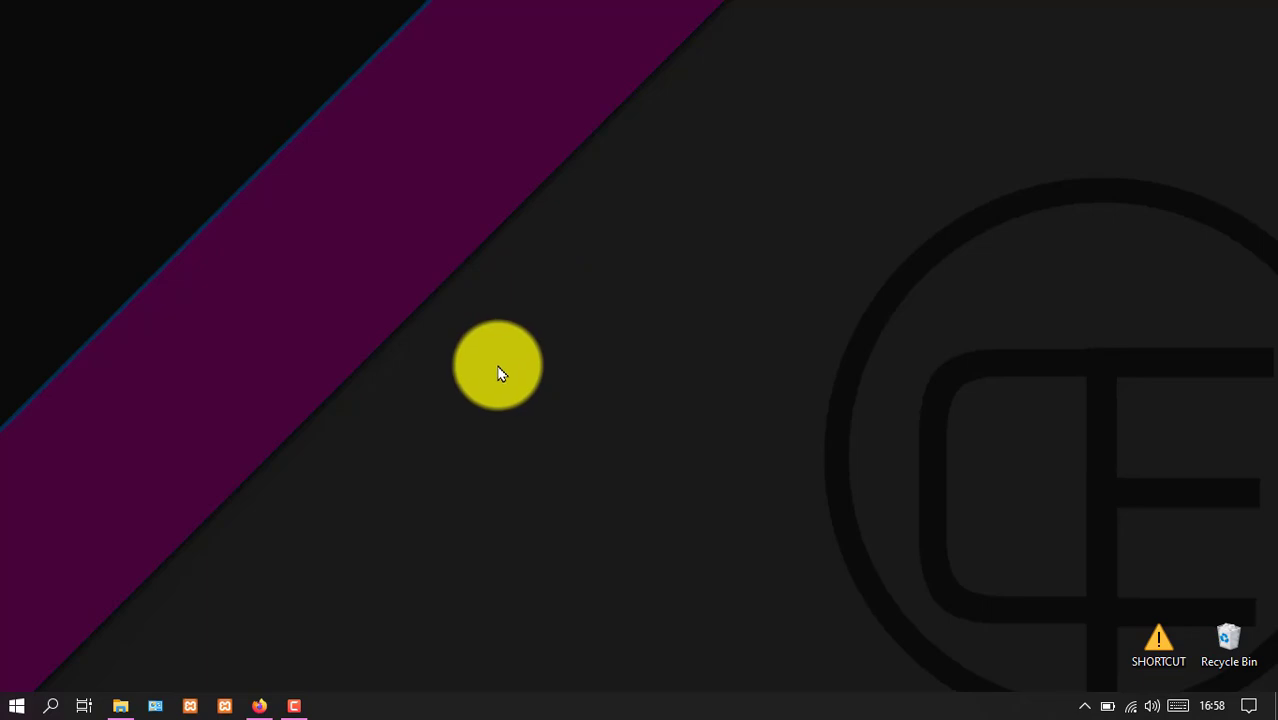
- Switch to Firefox, look through the three open AOMEI Partition Assistant download pages, and minimize the browser
click(259, 705)
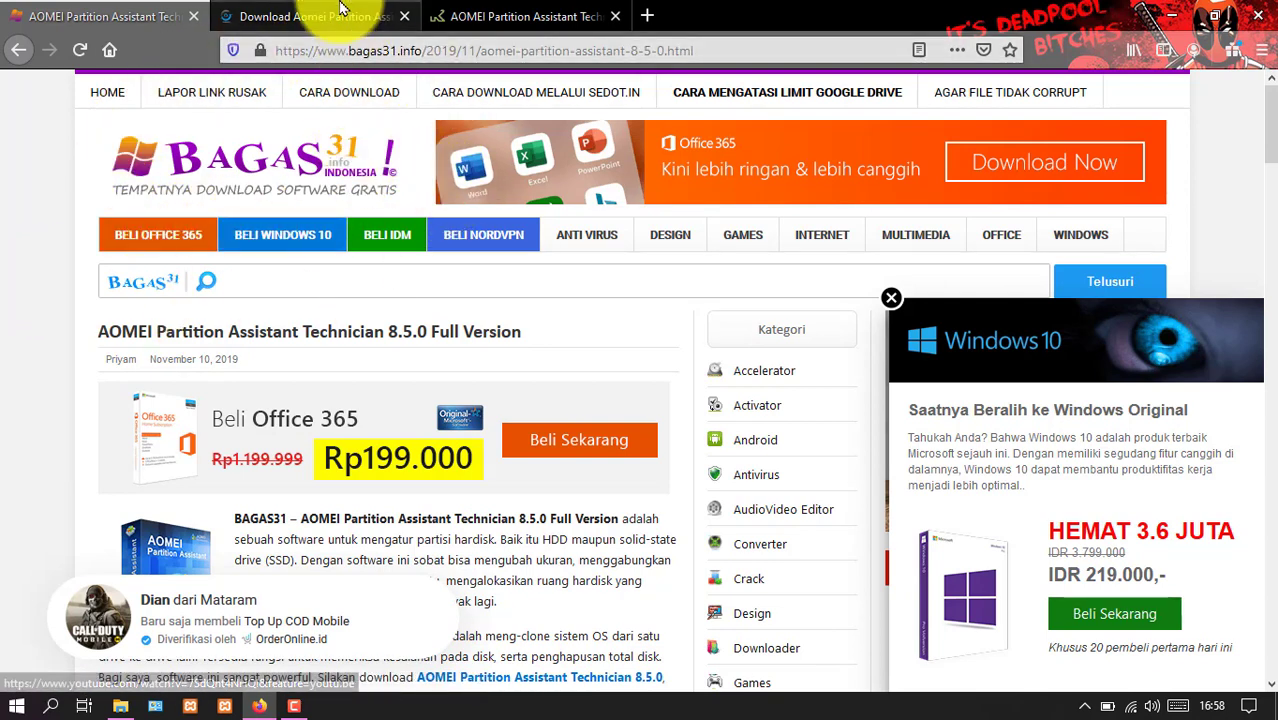
click(308, 16)
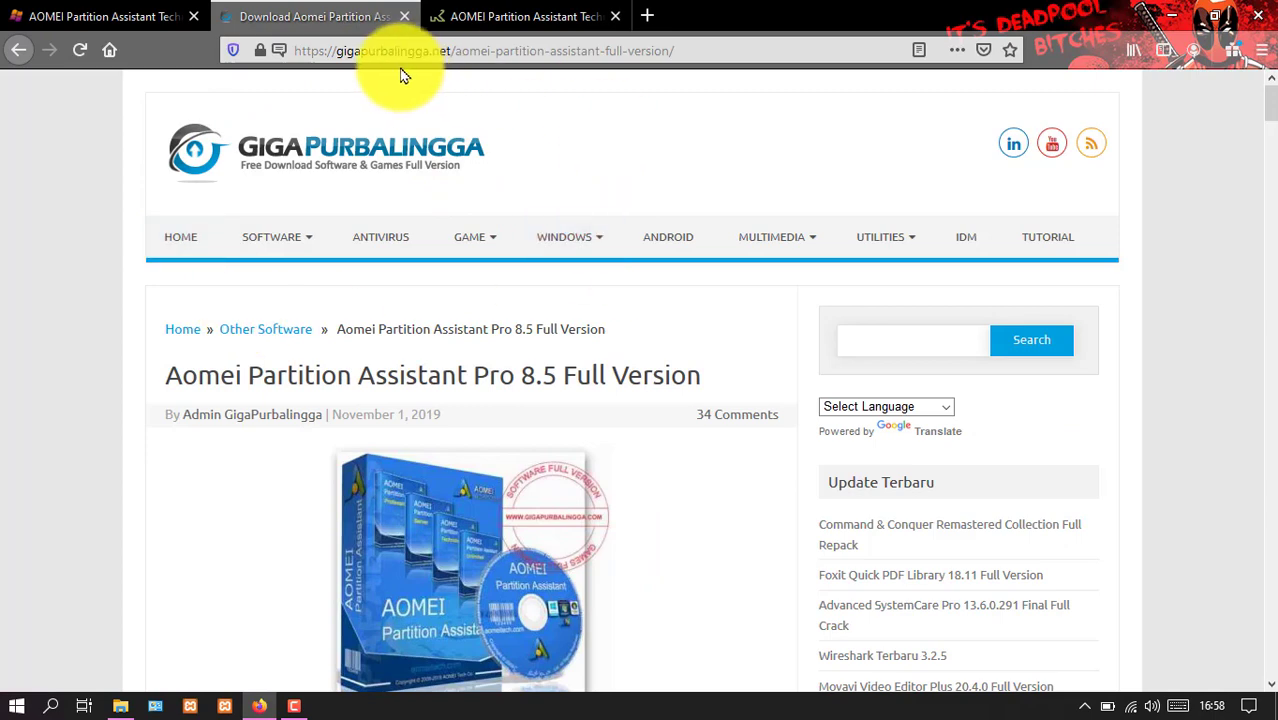
click(455, 17)
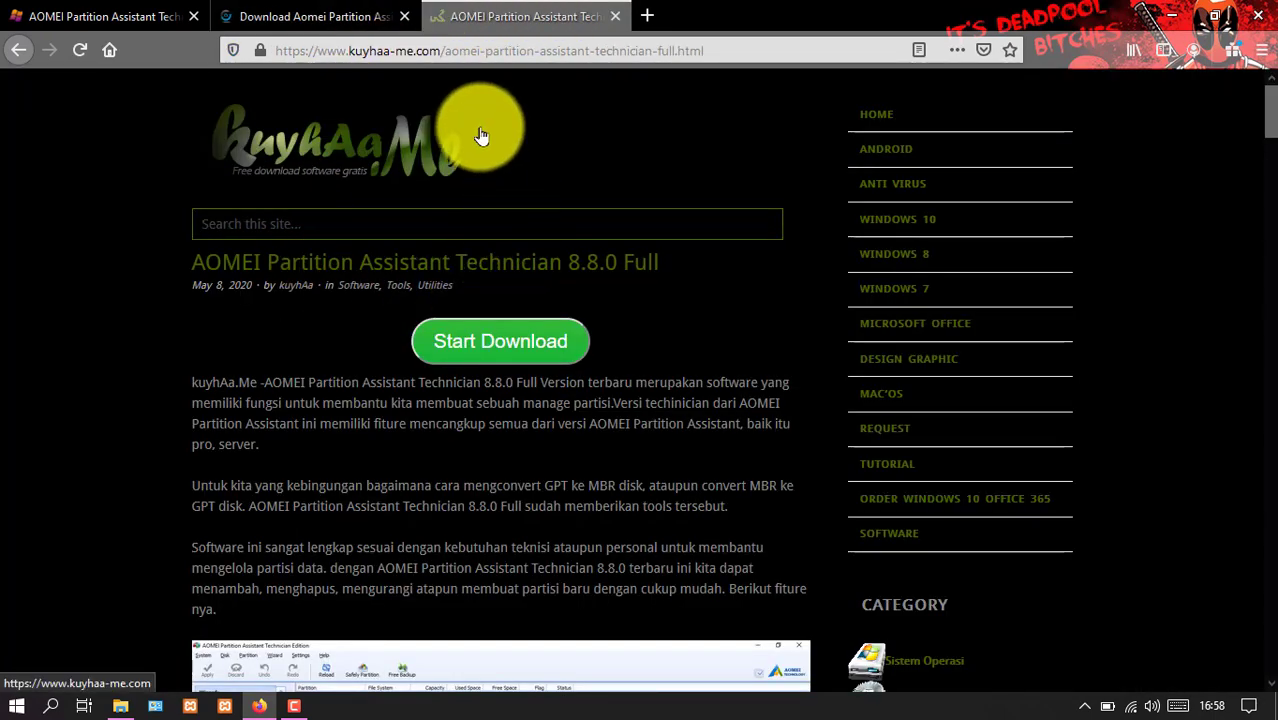
click(150, 16)
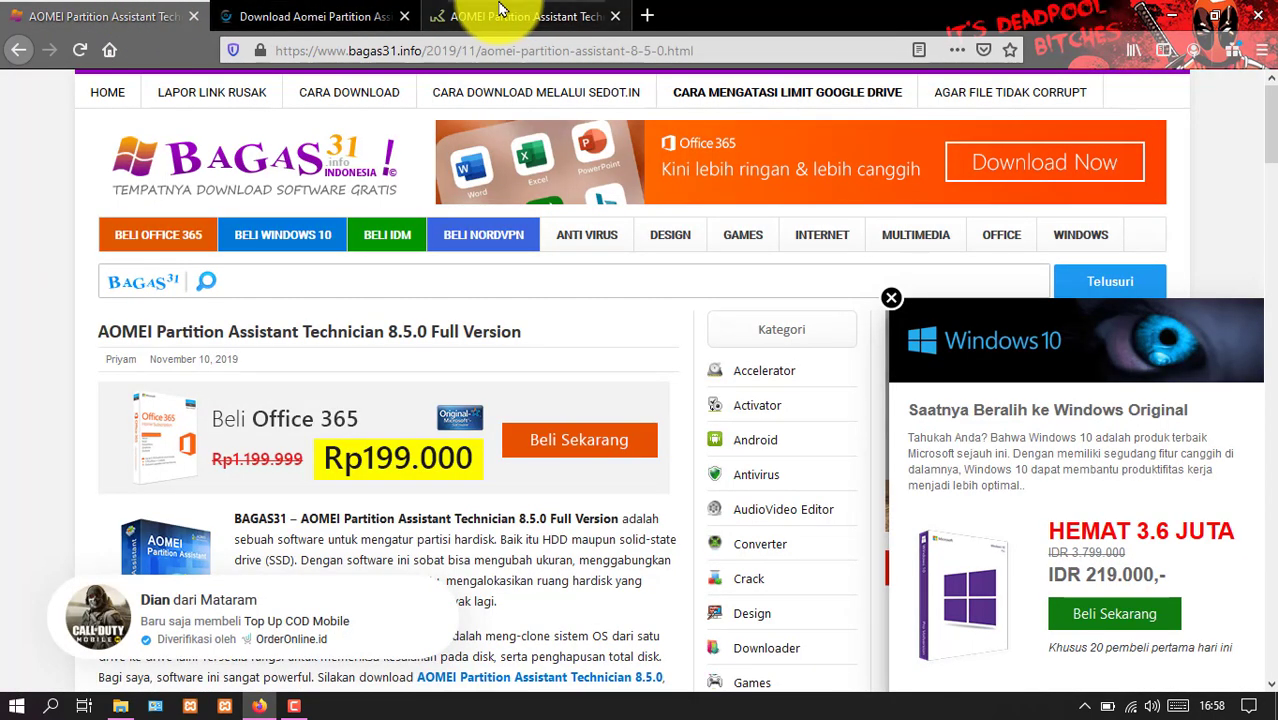
click(1174, 12)
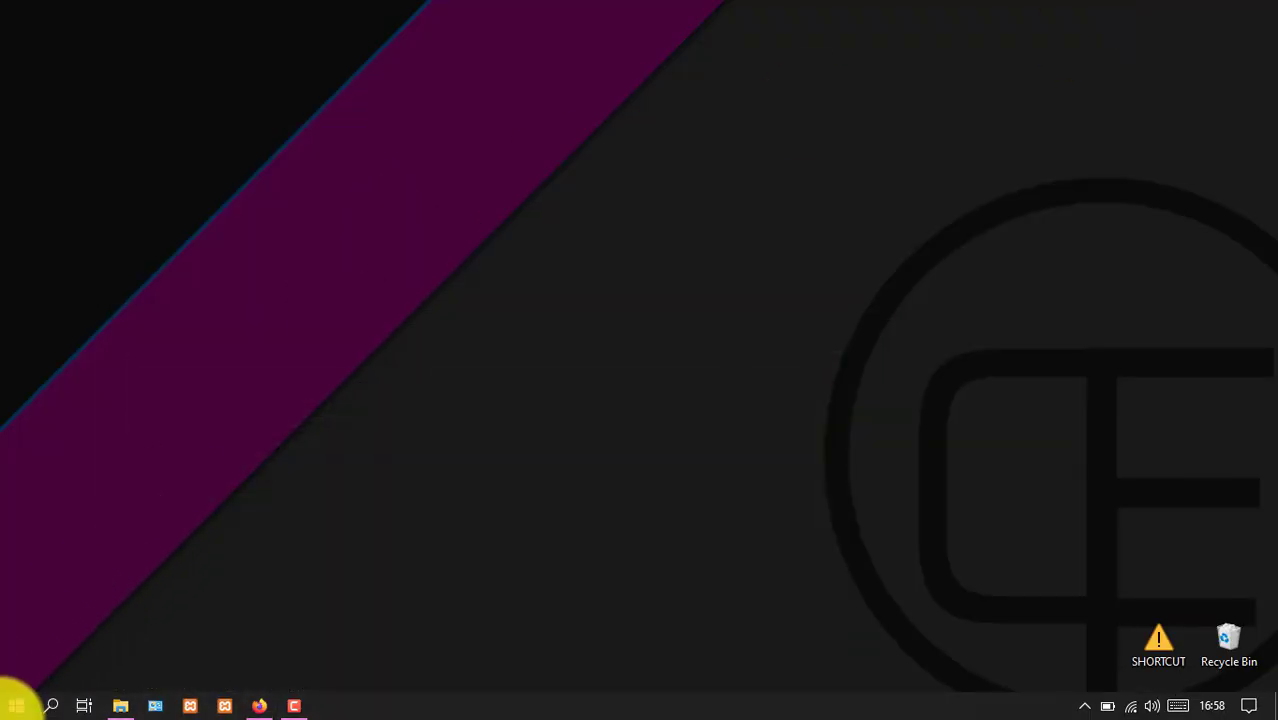
- Launch AOMEI Partition Assistant 8.8 and look over the C: and D: partitions on Disk 1
click(16, 706)
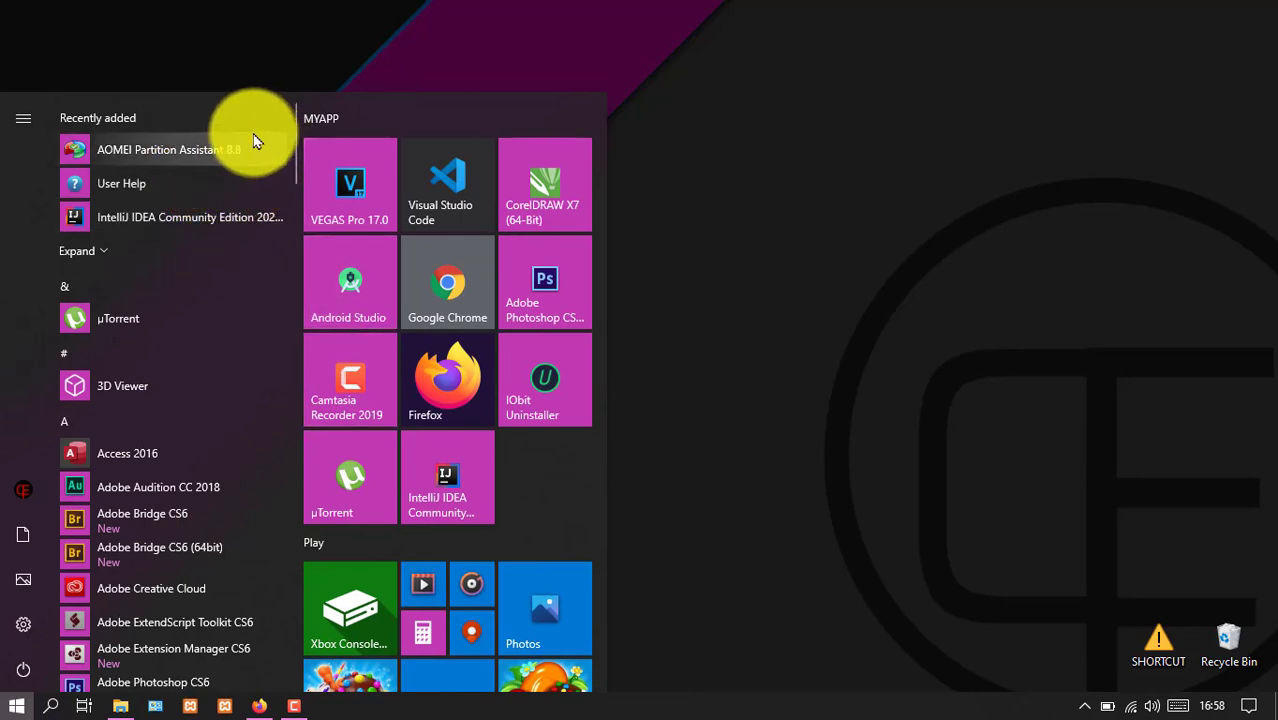
click(199, 152)
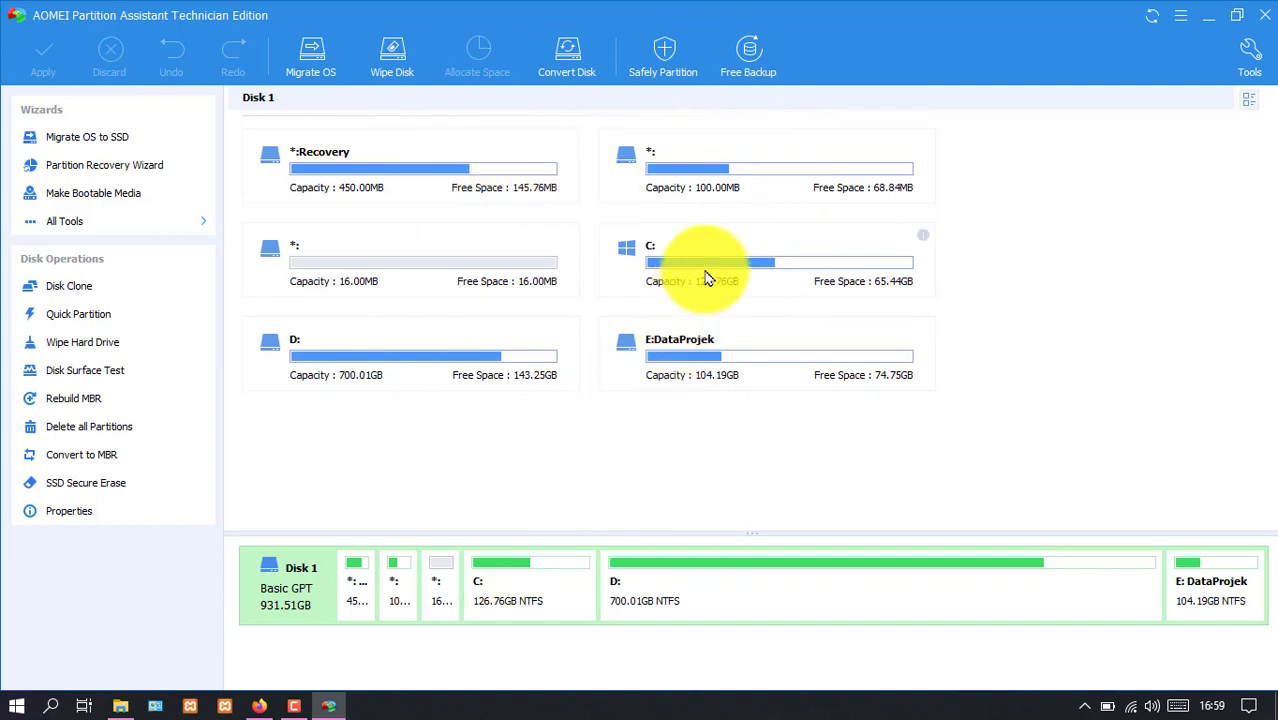
click(466, 358)
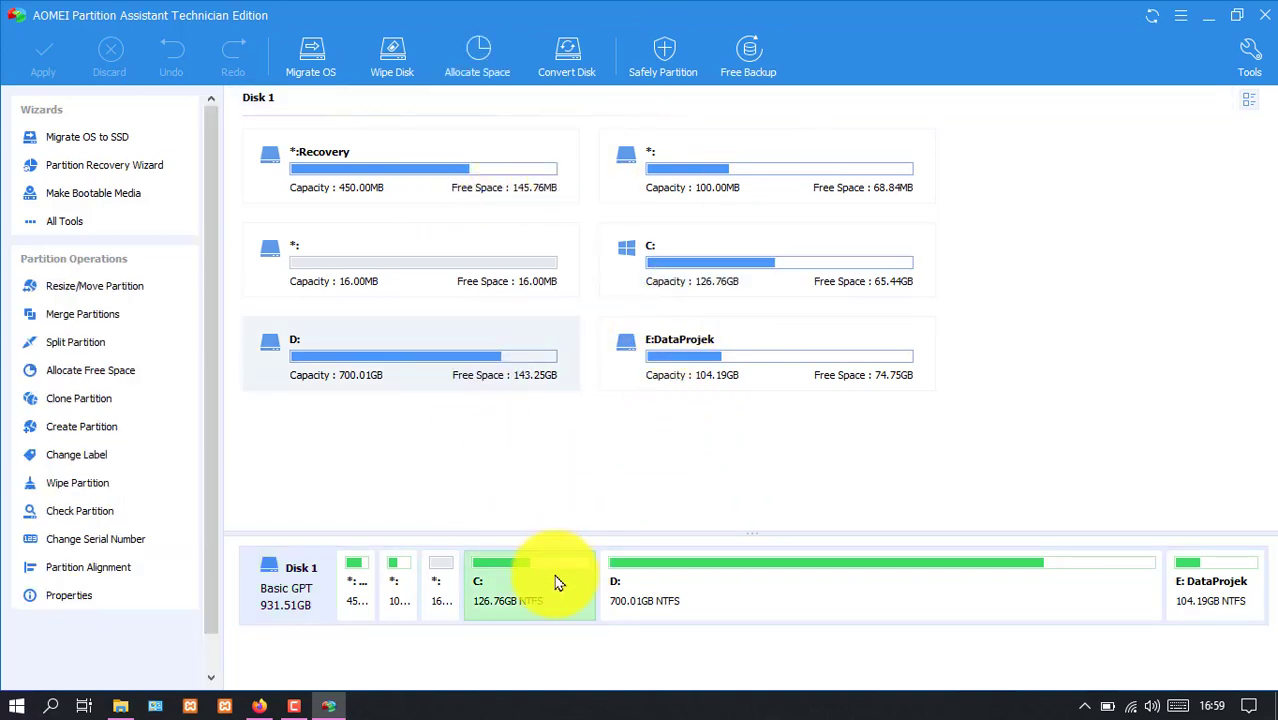
click(558, 605)
click(713, 591)
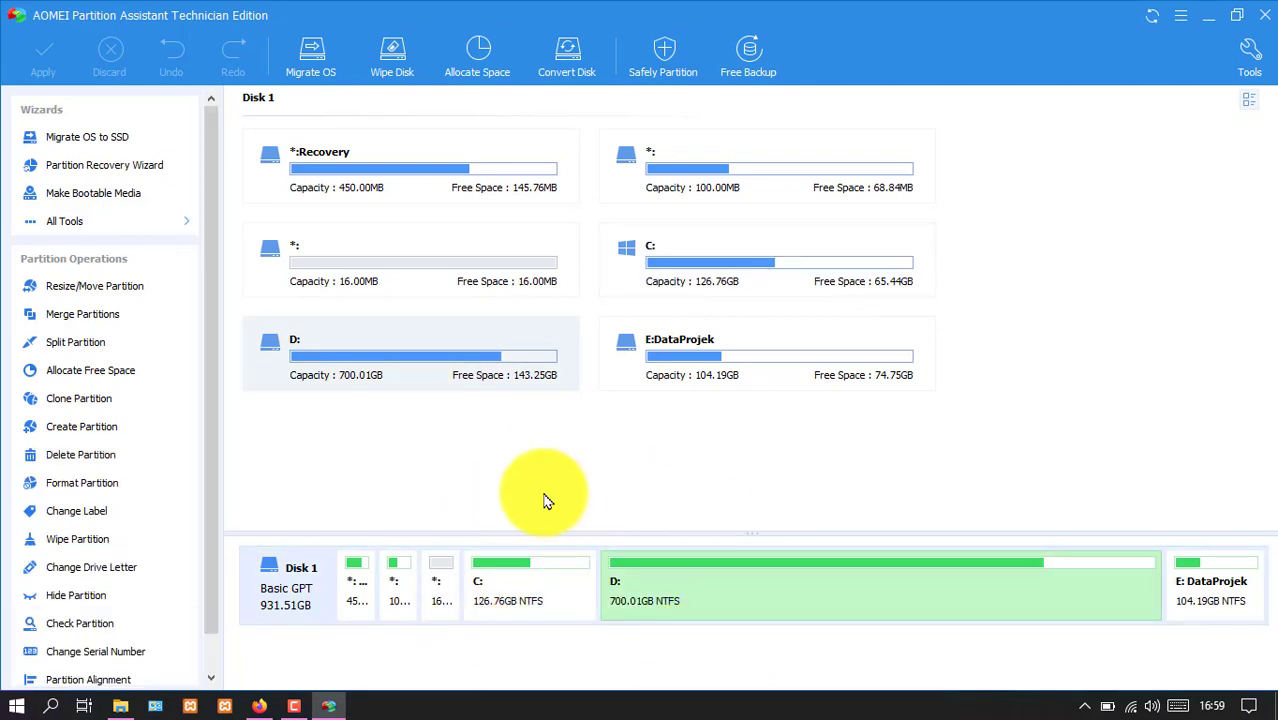
click(531, 590)
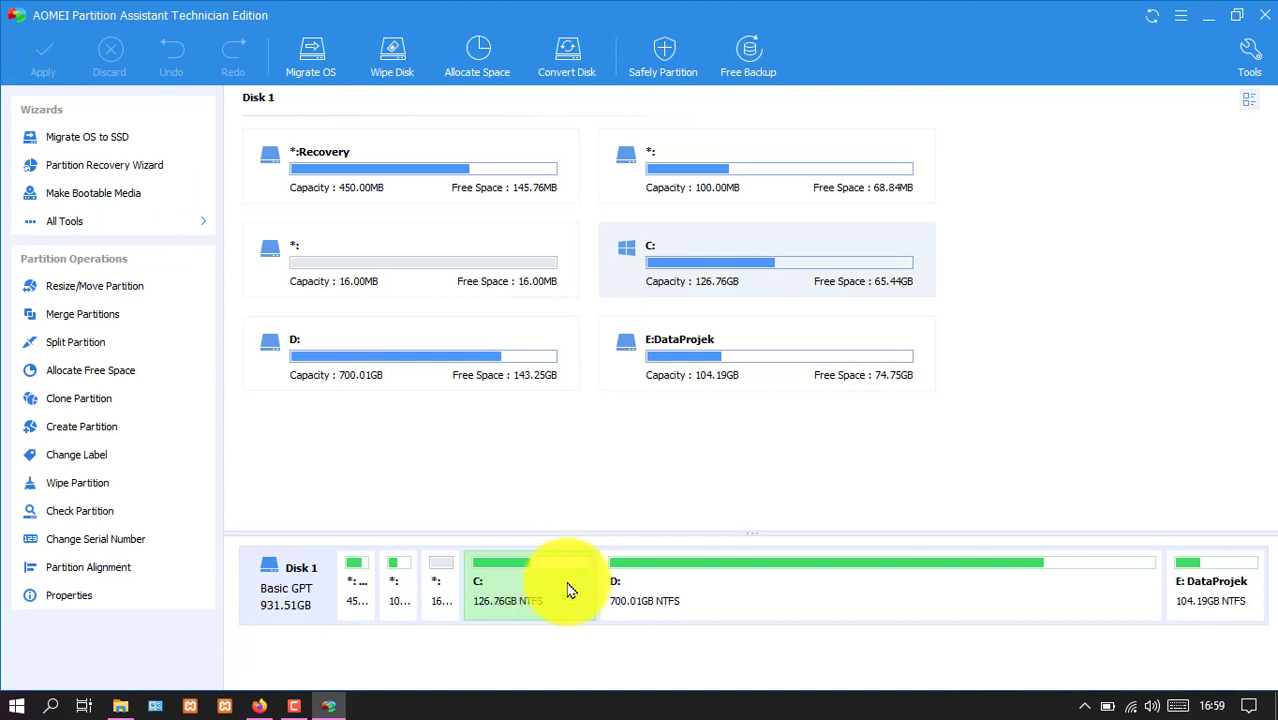
- Shrink the D: partition from its start to about 690 GB, leaving unallocated space between C: and D:
click(688, 585)
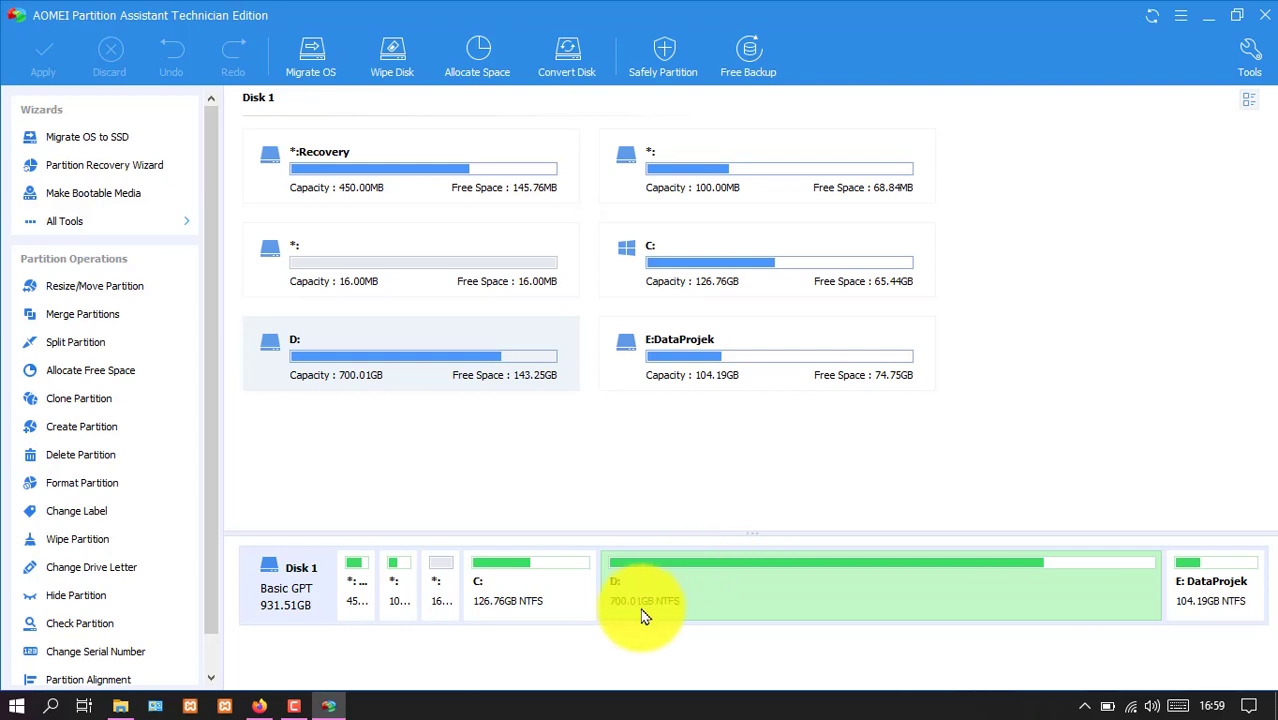
right_click(810, 587)
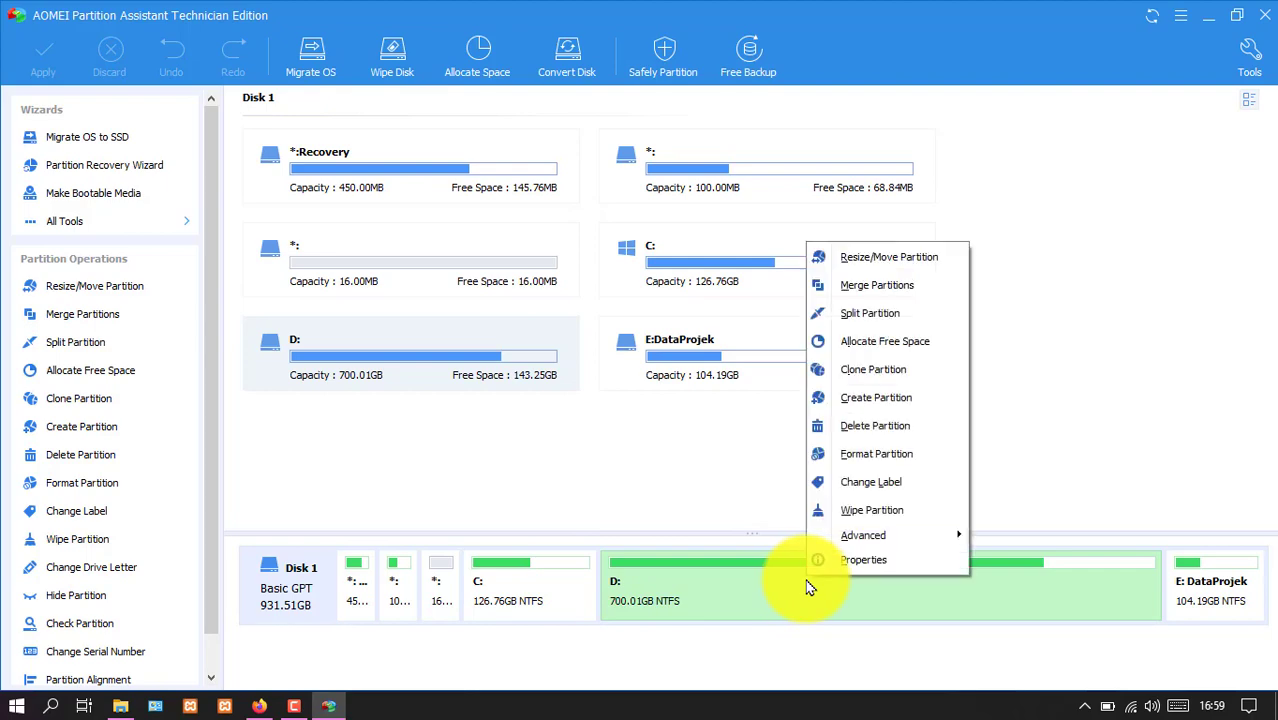
click(946, 266)
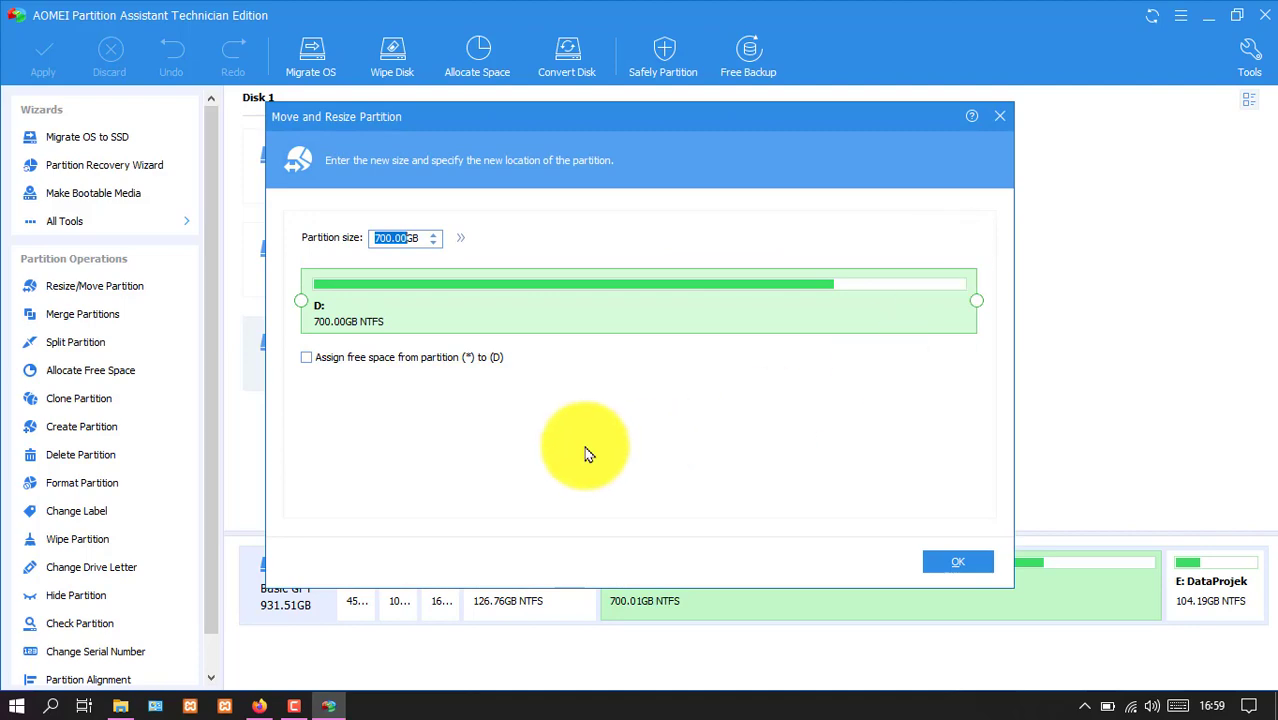
drag(516, 118, 655, 116)
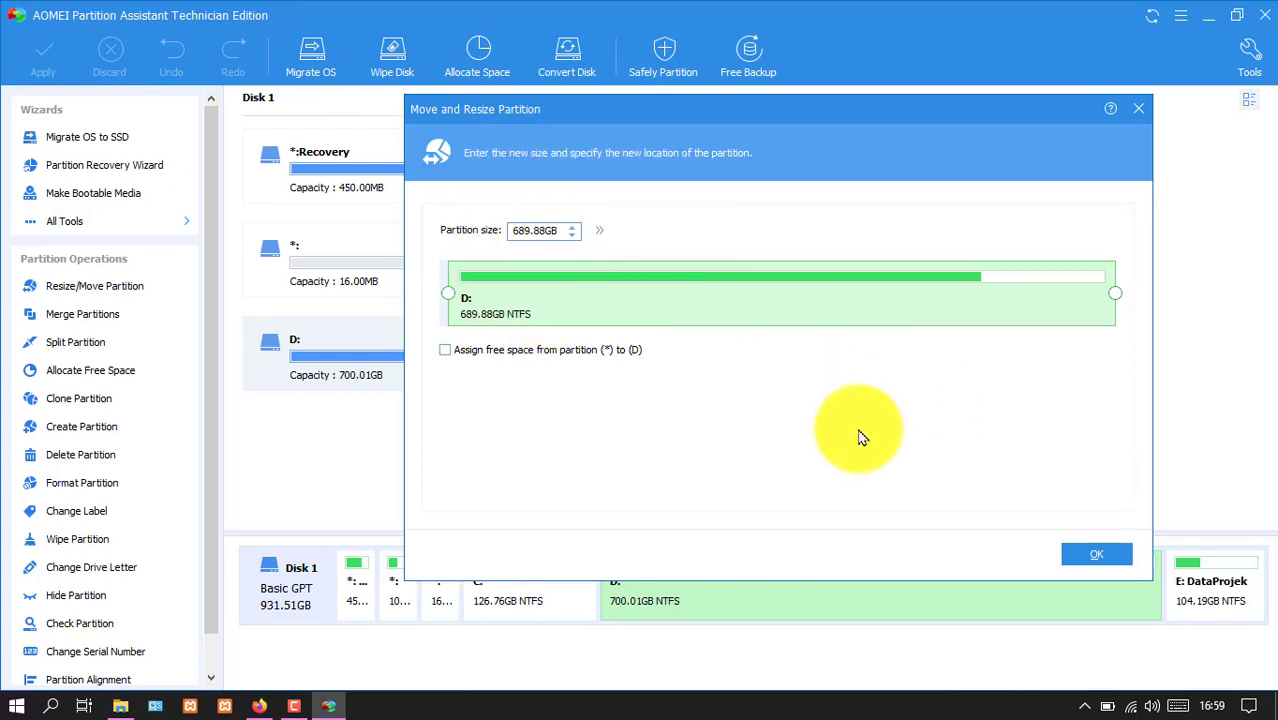
click(1096, 556)
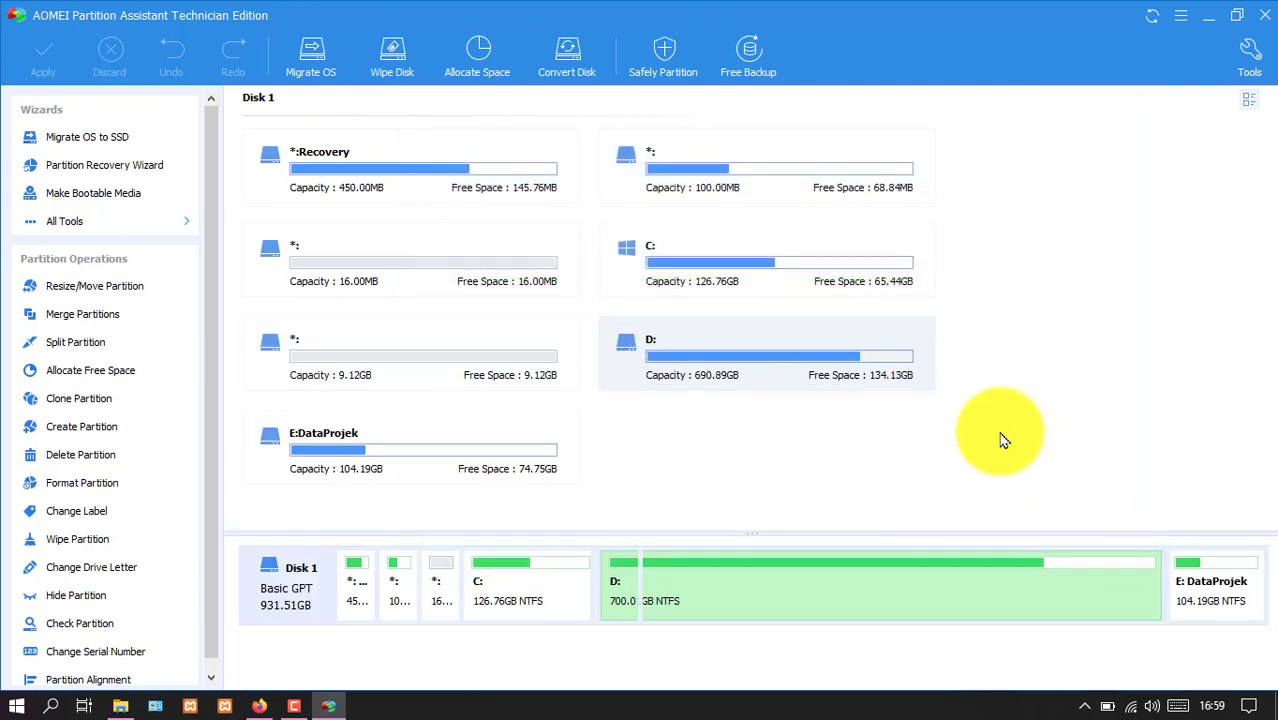
- Extend the C: partition into all the unallocated space after it, to a size of 135.88 GB
click(617, 598)
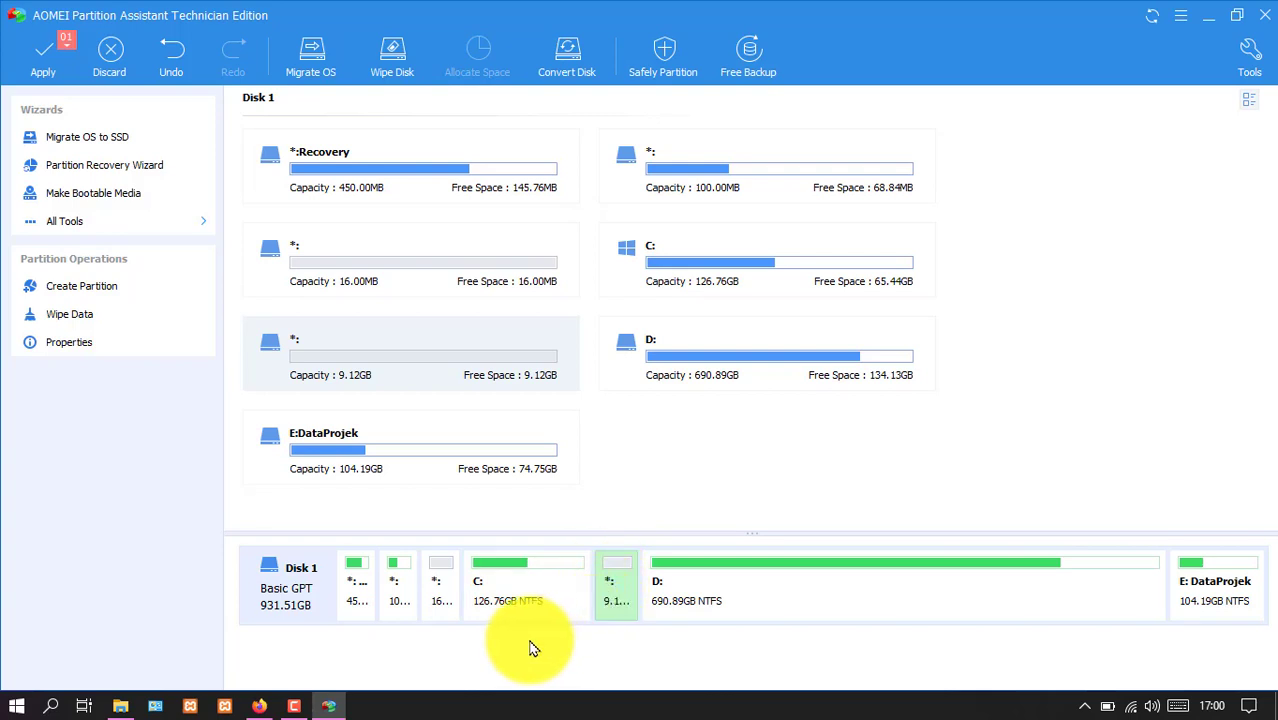
click(517, 581)
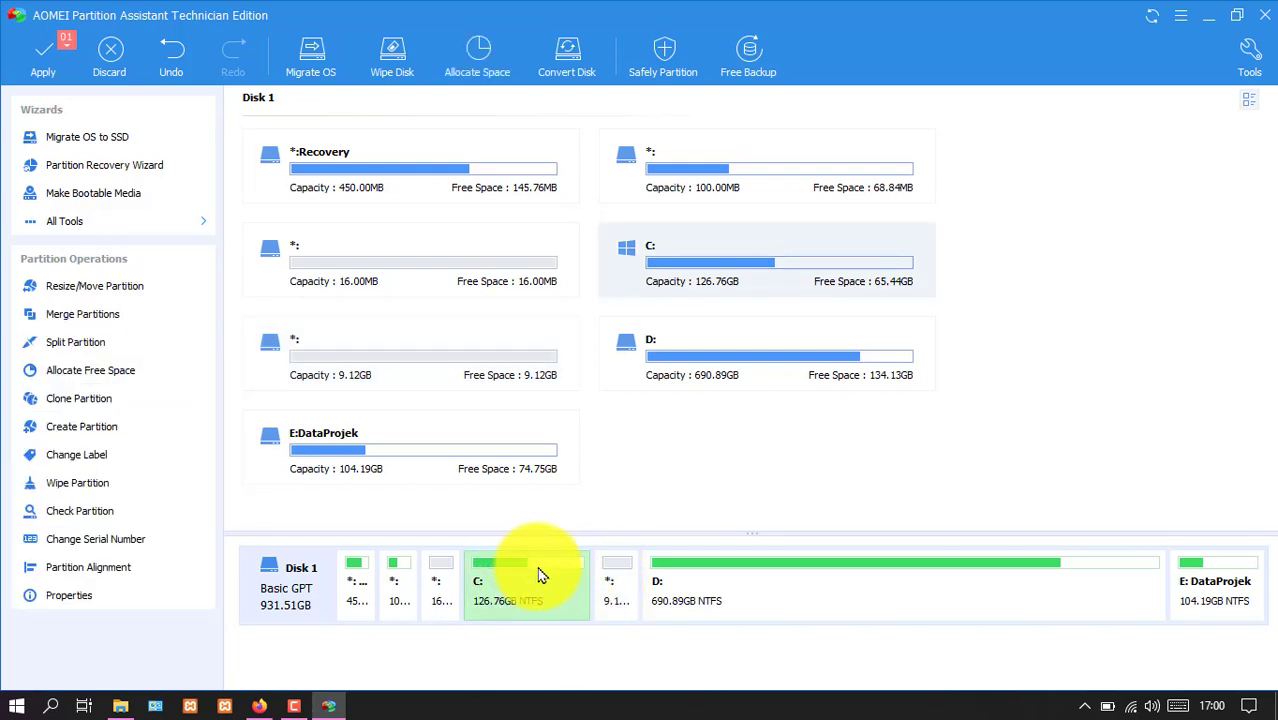
right_click(538, 577)
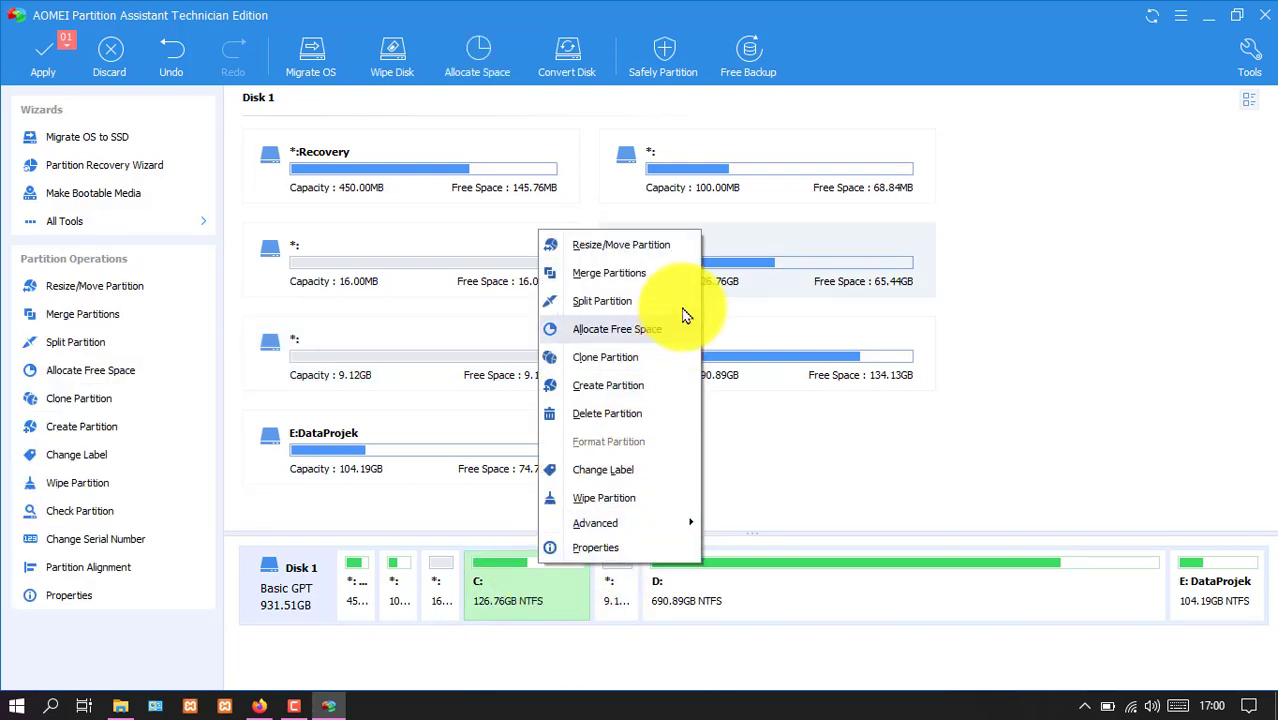
click(686, 256)
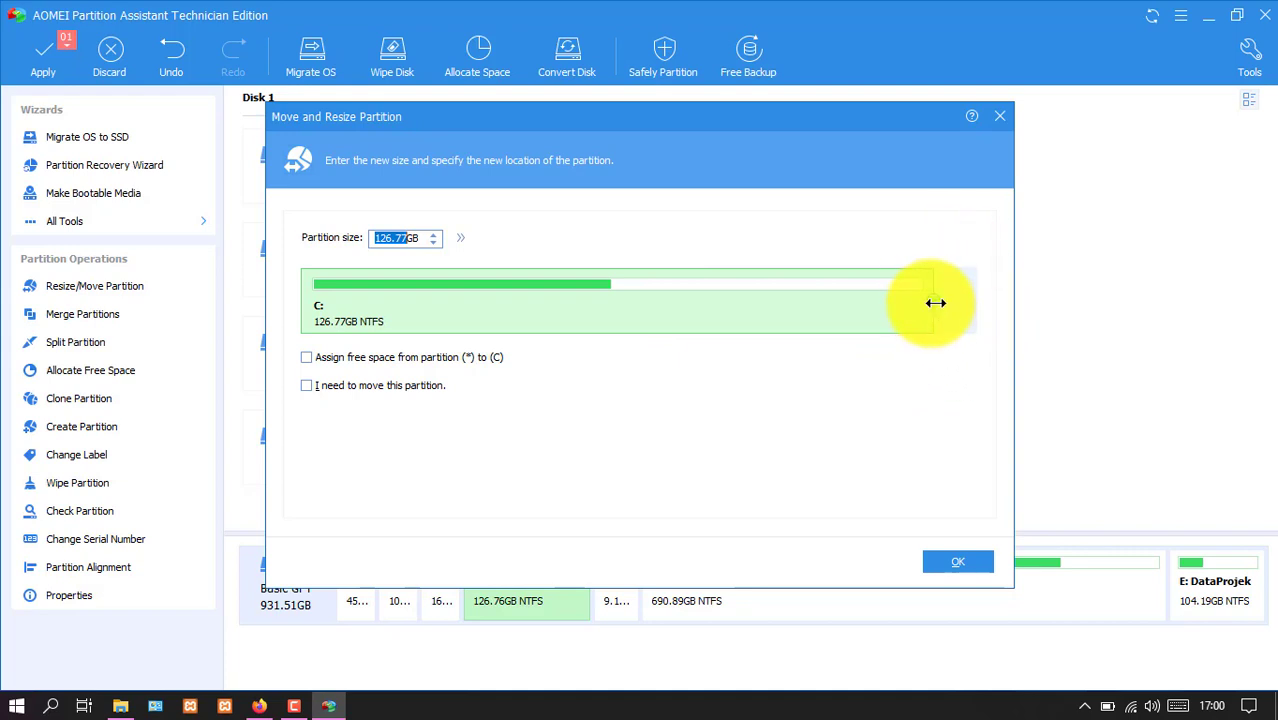
drag(935, 303, 944, 304)
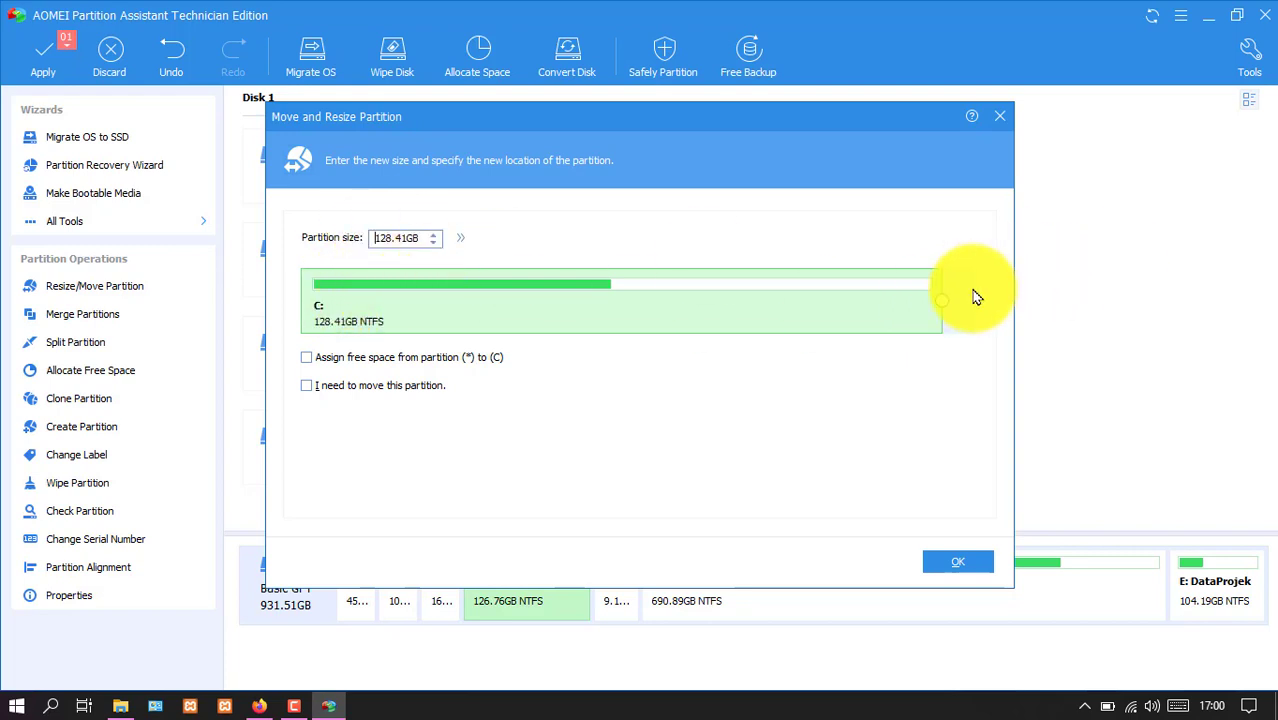
drag(945, 304, 1027, 304)
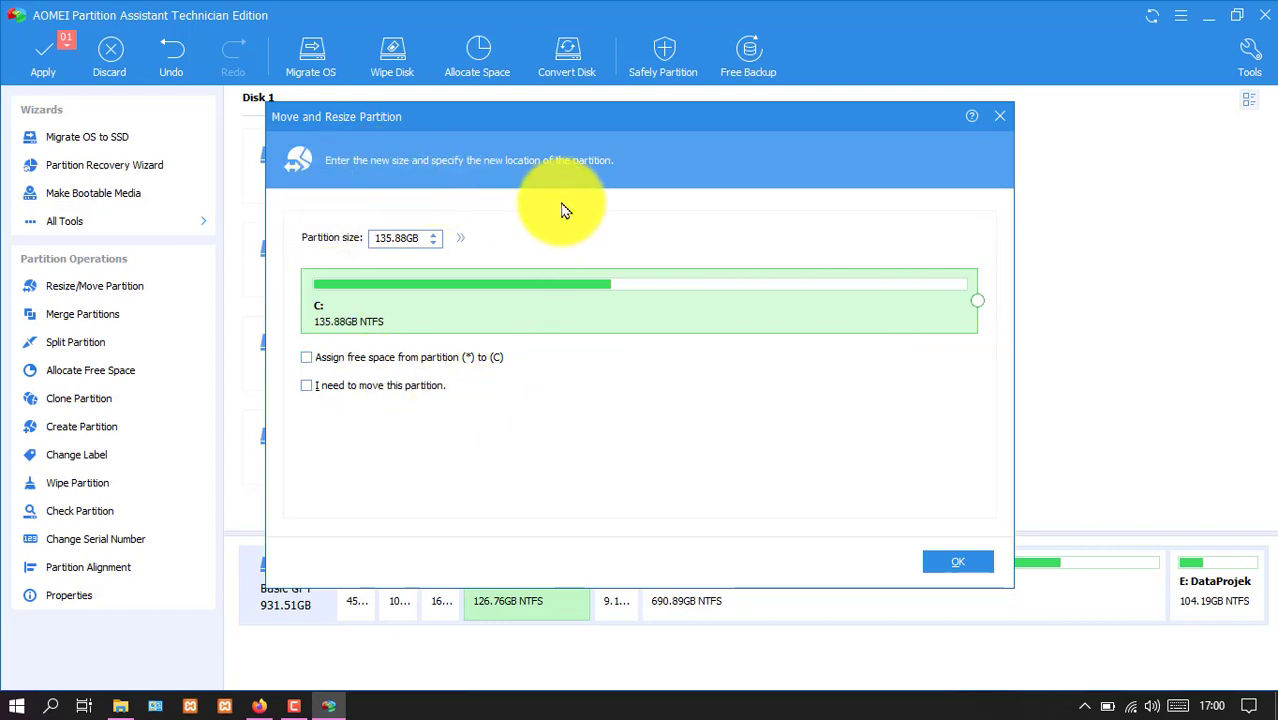
click(988, 566)
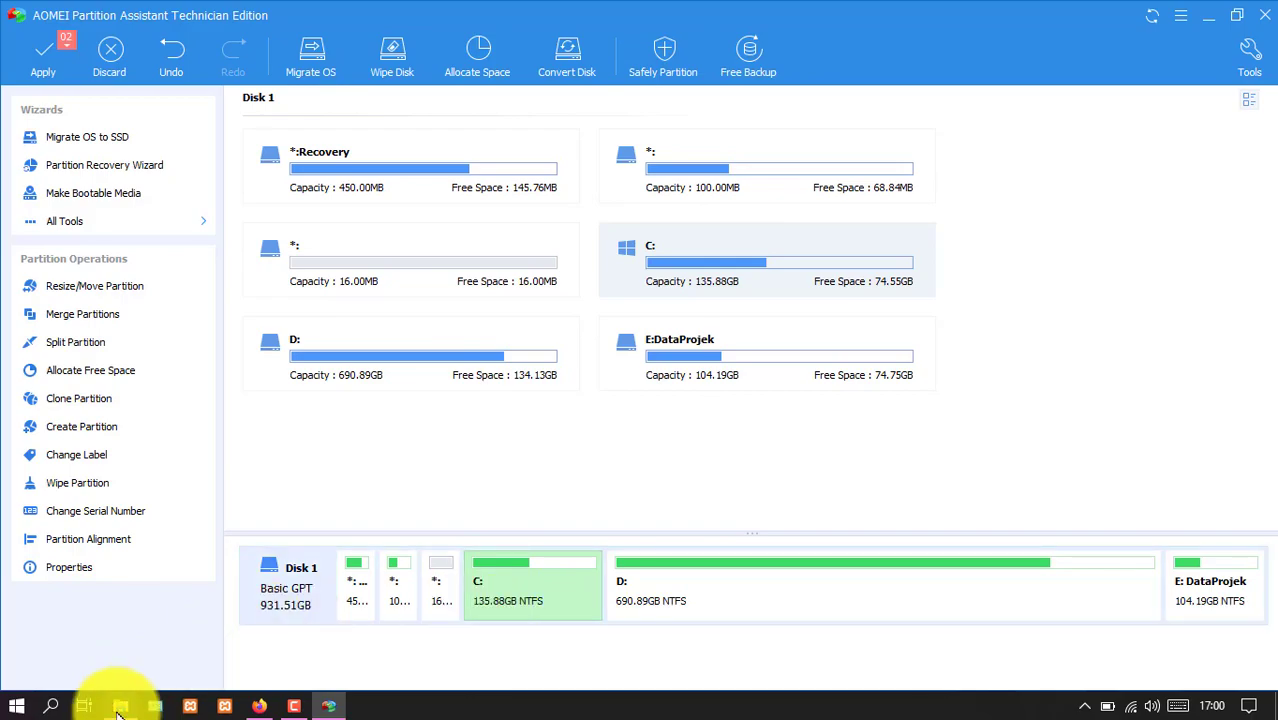
- Switch to File Explorer to check the size and free space of Local Disk (C:), and minimize the open windows
click(120, 706)
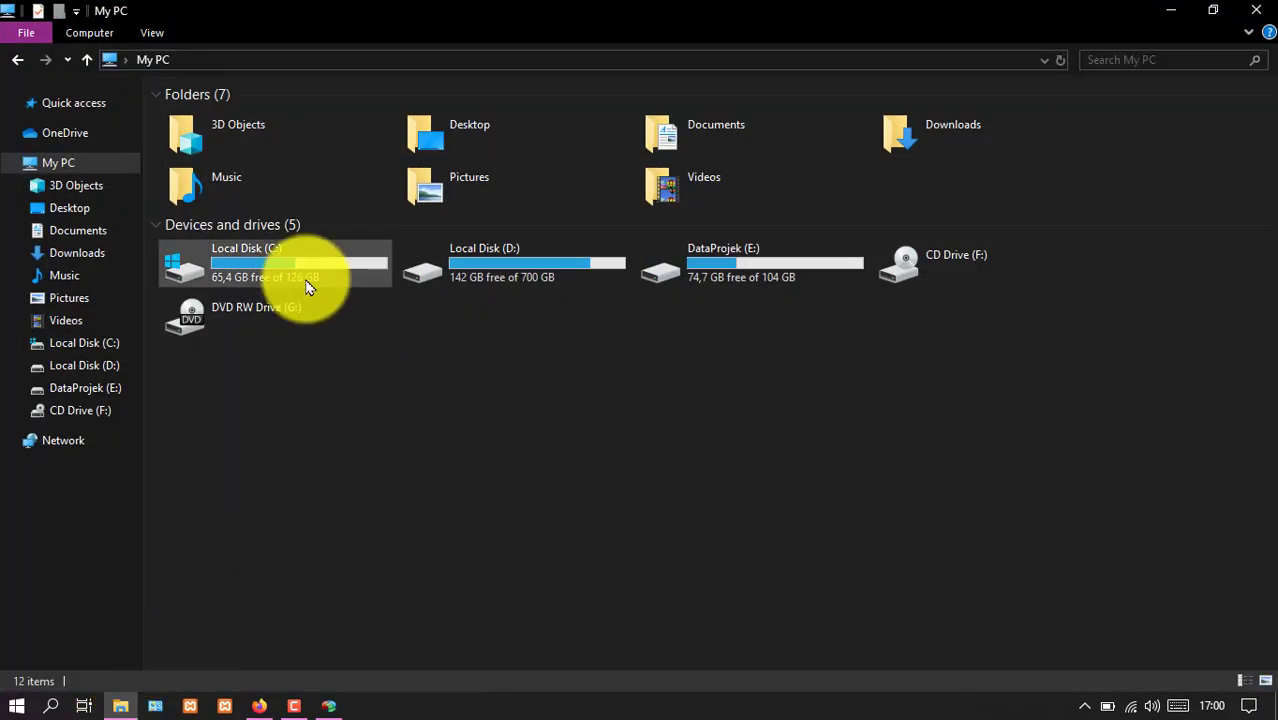
click(312, 268)
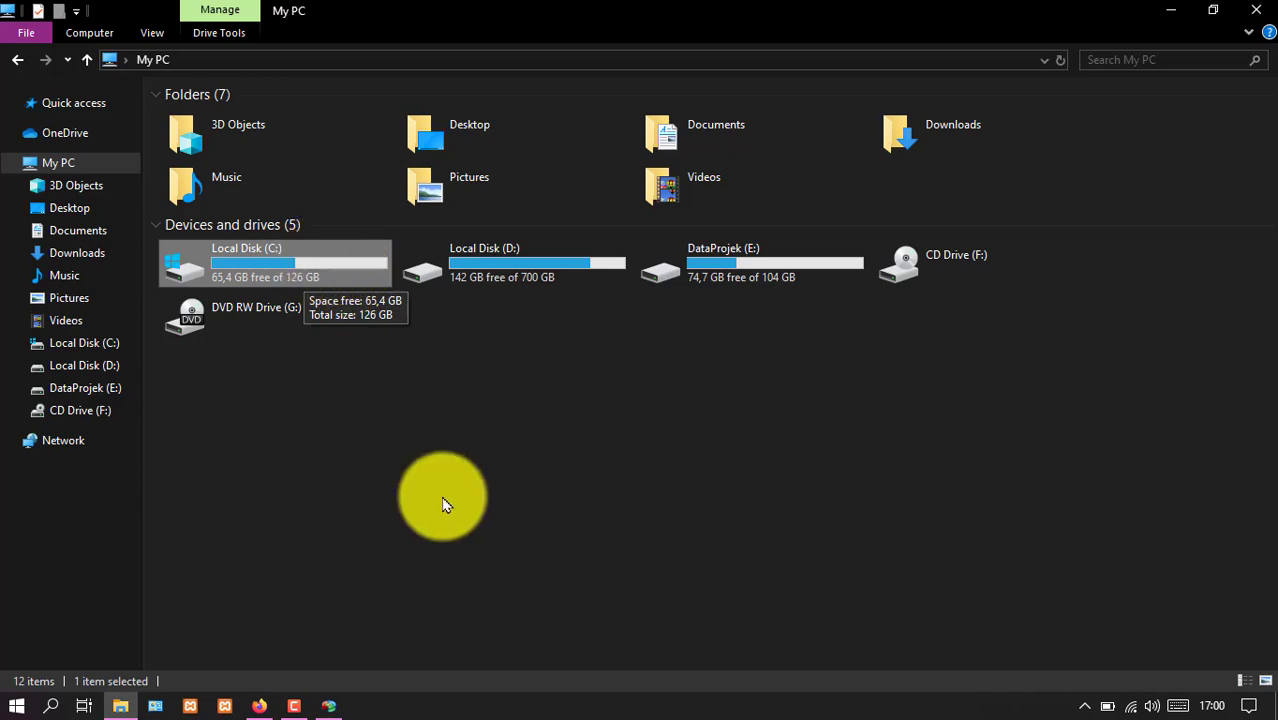
click(441, 496)
click(1183, 15)
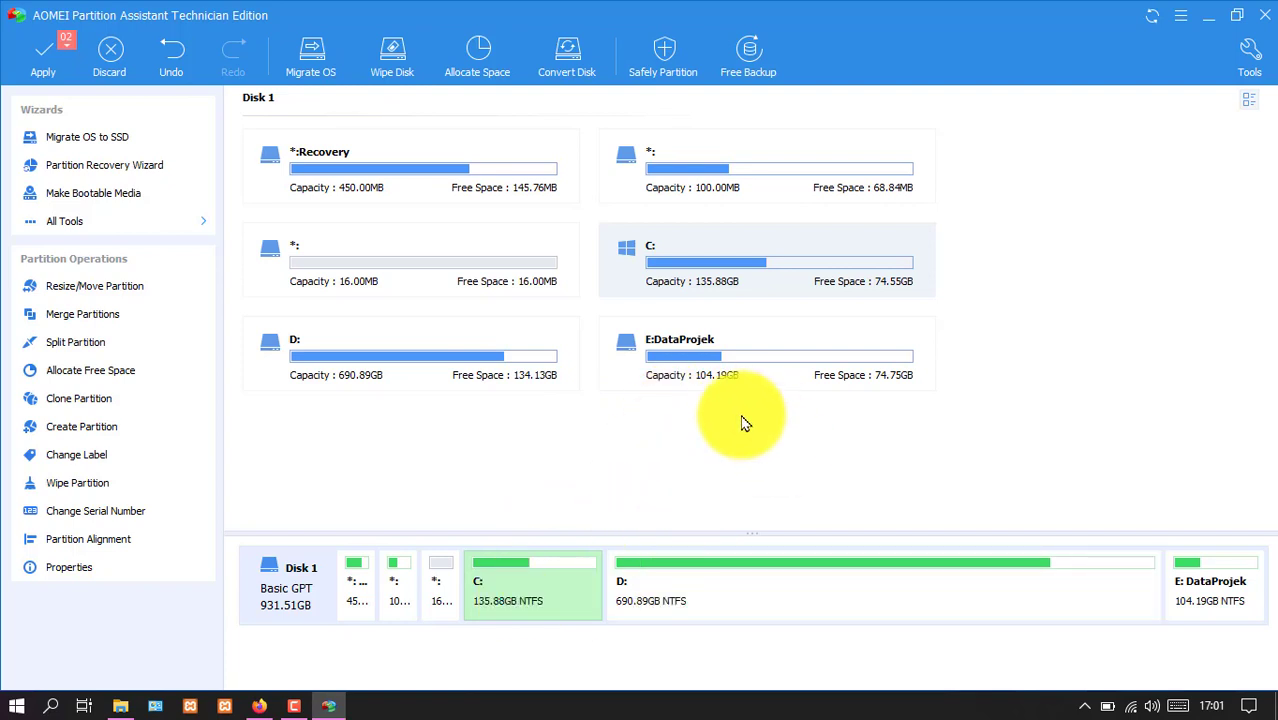
click(1201, 28)
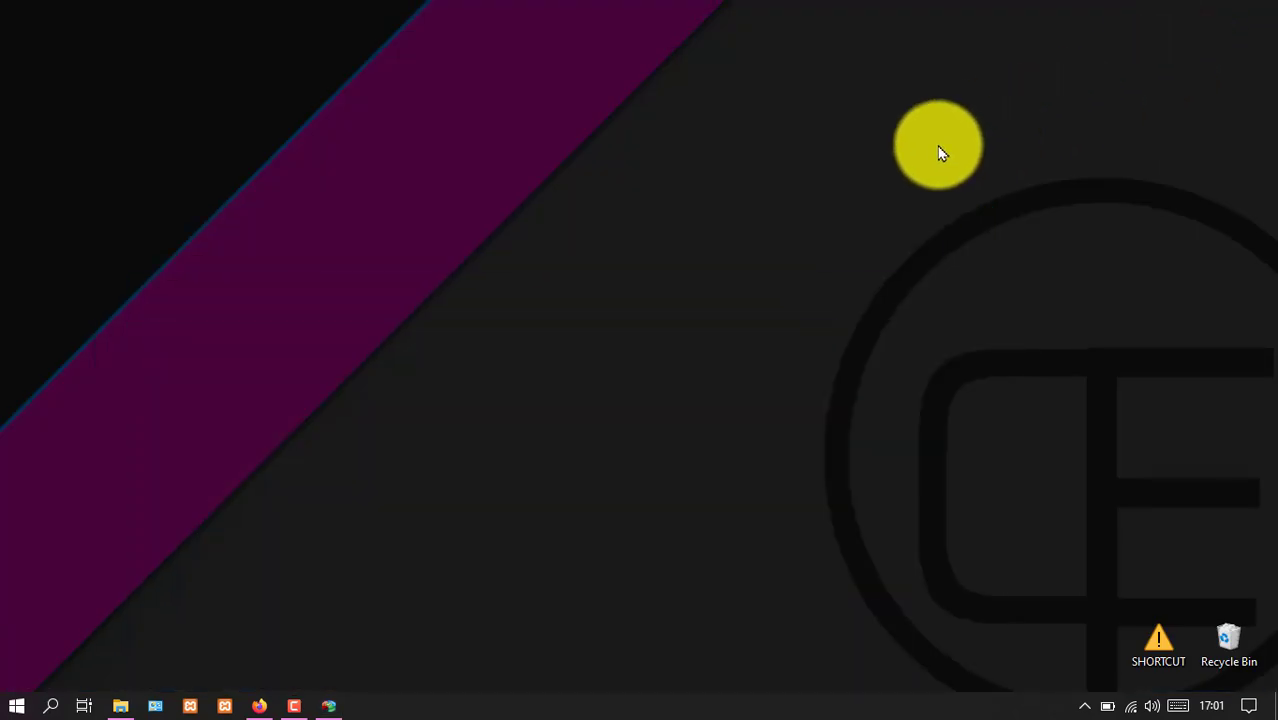